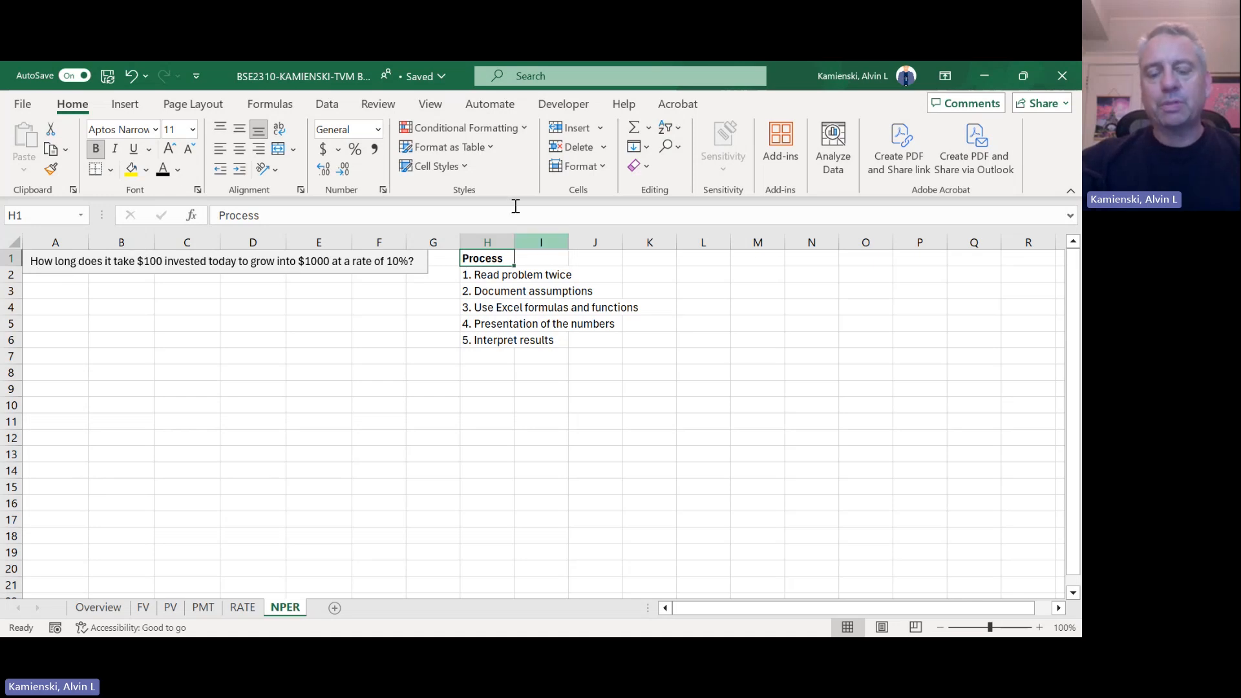
Step: Enter the heading ASSUMPTIONS in cell A3 and make it bold
{"action": "key", "text": "Down"}
{"action": "key", "text": "Down"}
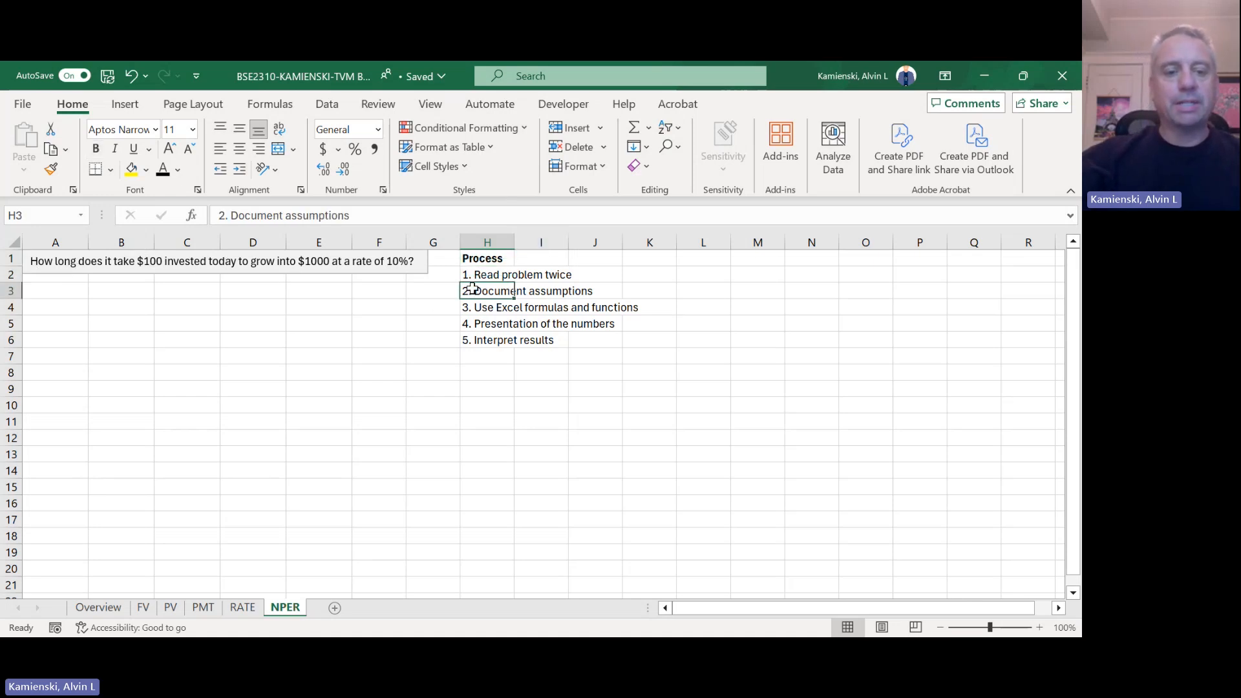
{"action": "key", "text": "Down"}
{"action": "key", "text": "Left"}
{"action": "key", "text": "Left"}
{"action": "key", "text": "Left"}
{"action": "key", "text": "Left"}
{"action": "key", "text": "Left"}
{"action": "key", "text": "Left"}
{"action": "key", "text": "Left"}
{"action": "key", "text": "Up"}
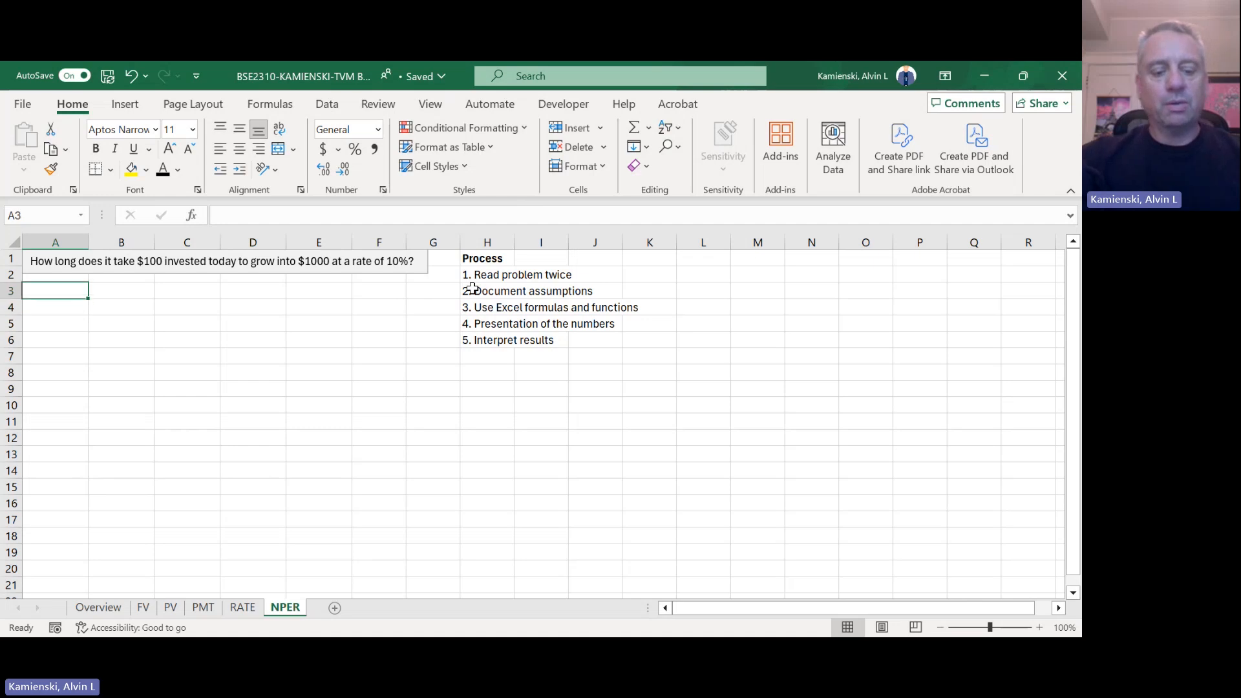
{"action": "type", "text": "ASSUMPTIONS"}
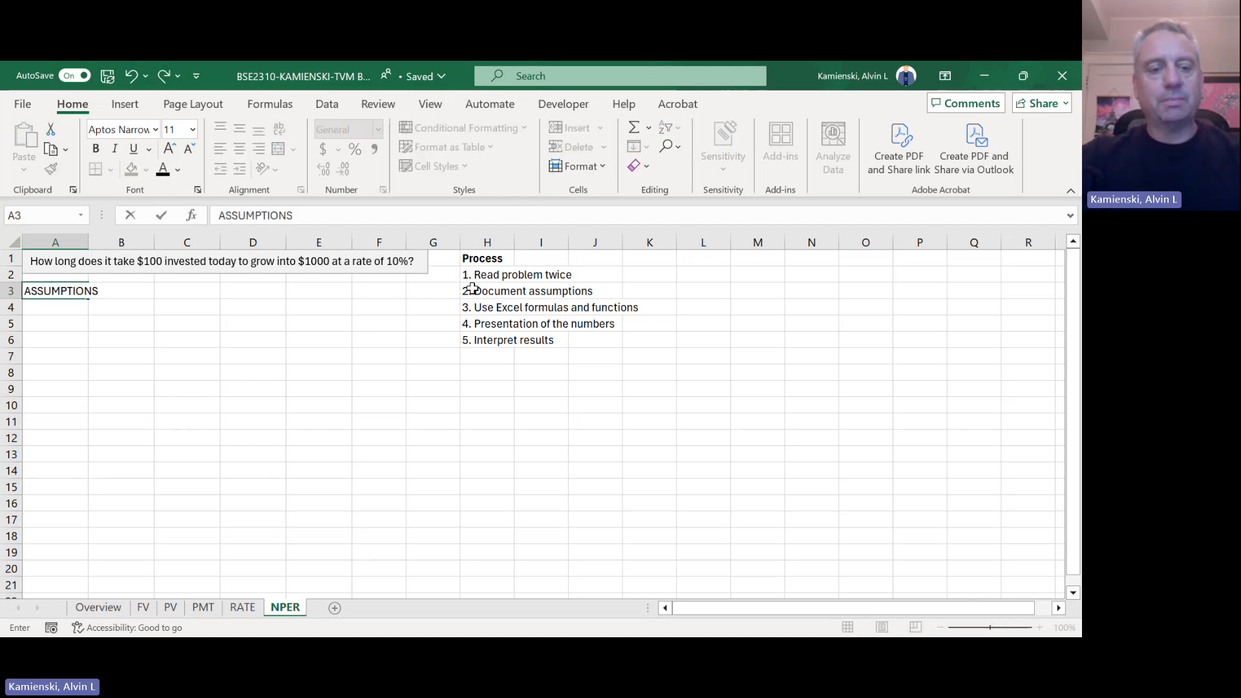
{"action": "key", "text": "ctrl+Return"}
{"action": "key", "text": "ctrl+b"}
{"action": "key", "text": "Down"}
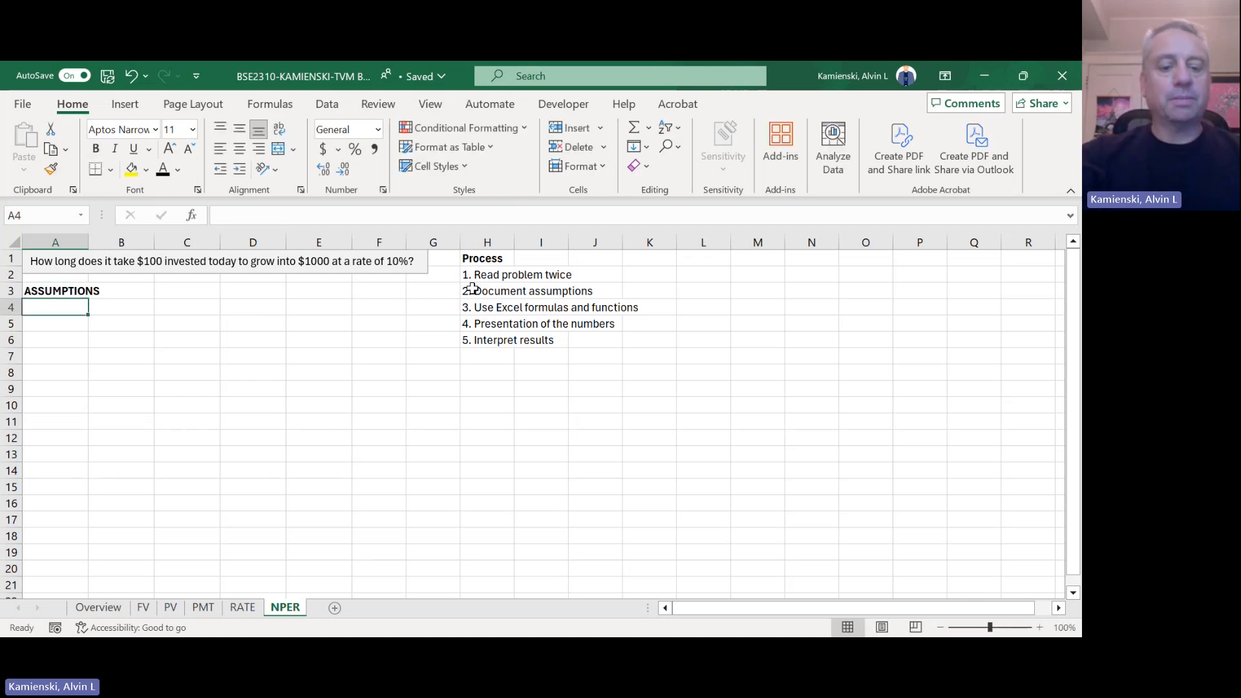
Step: Add the label PV in A4 with 100 in B4, formatted as Accounting
{"action": "type", "text": "PV"}
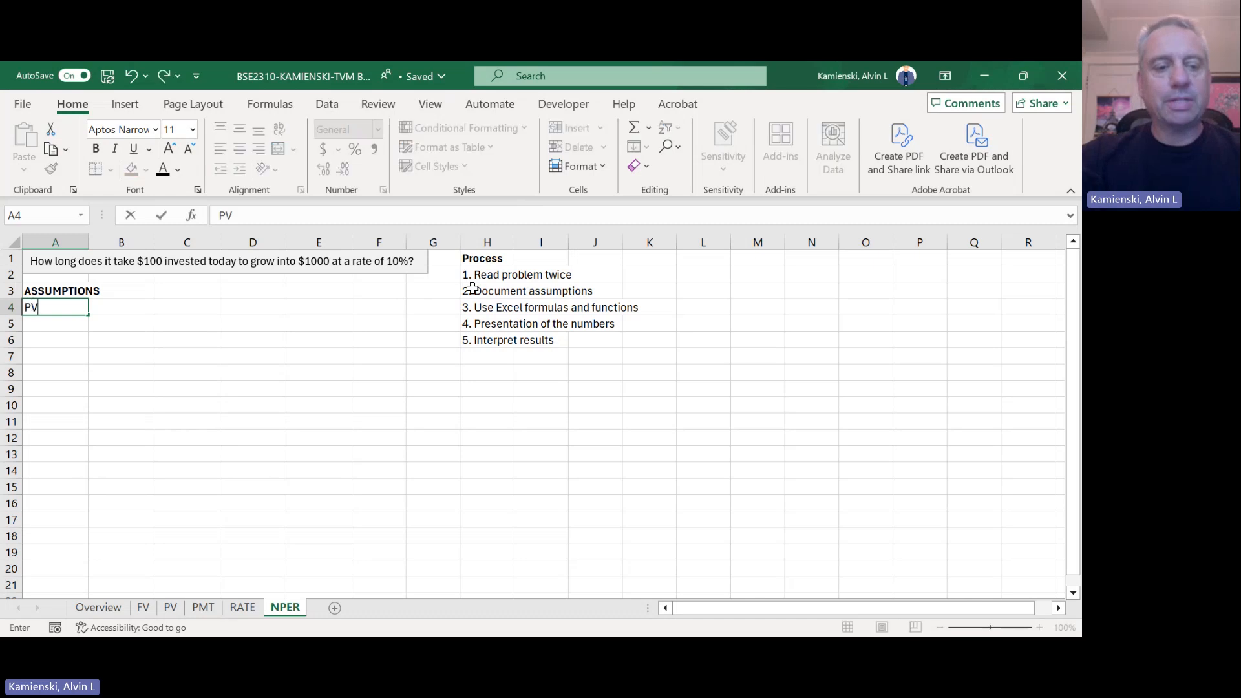
{"action": "key", "text": "Tab"}
{"action": "type", "text": "100"}
{"action": "key", "text": "ctrl+Return"}
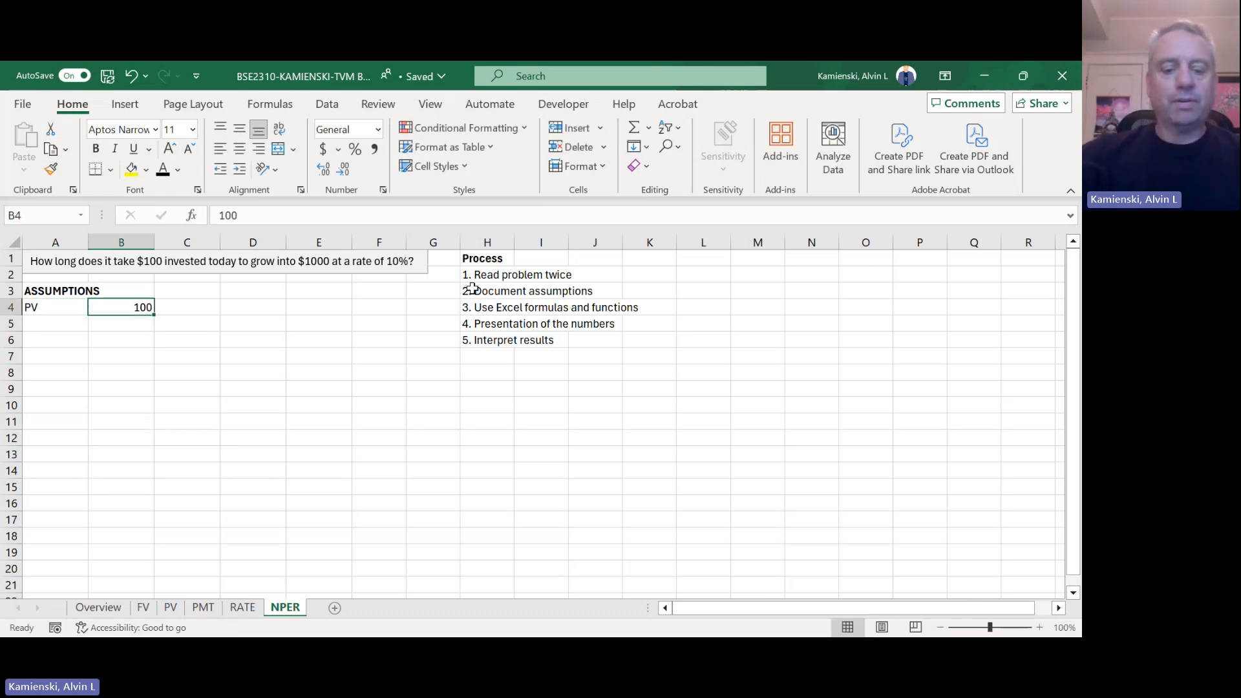
{"action": "key", "text": "a"}
{"action": "key", "text": "n"}
{"action": "key", "text": "Left"}
{"action": "key", "text": "Right"}
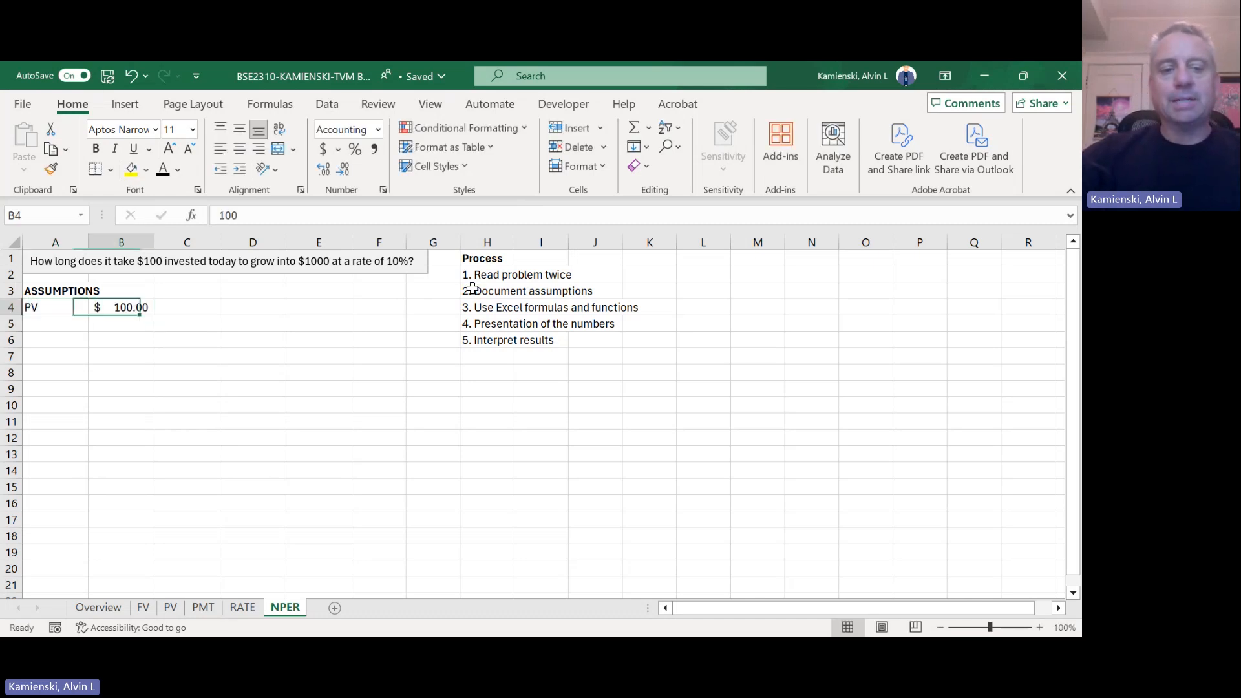
{"action": "key", "text": "Left"}
{"action": "key", "text": "Right"}
{"action": "key", "text": "Left"}
{"action": "key", "text": "Right"}
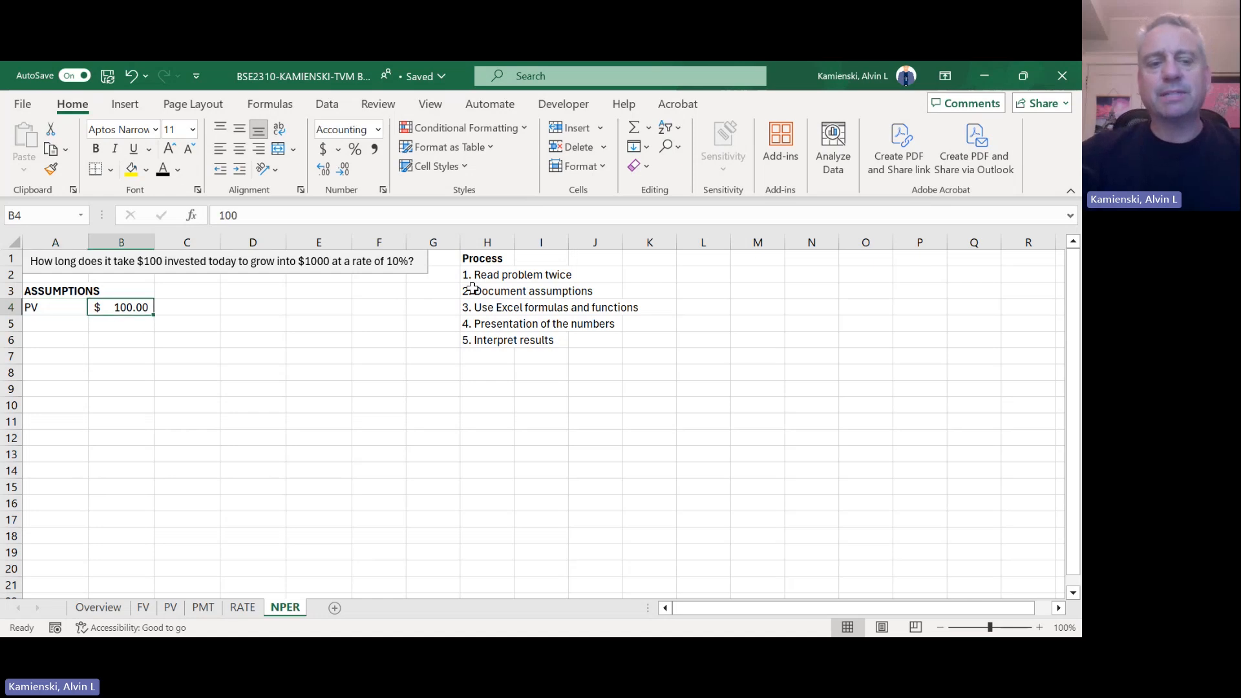
{"action": "key", "text": "Left"}
{"action": "key", "text": "Right"}
Step: Add the label FV in A5 with 1000 in B5, formatted as Accounting
{"action": "key", "text": "Left"}
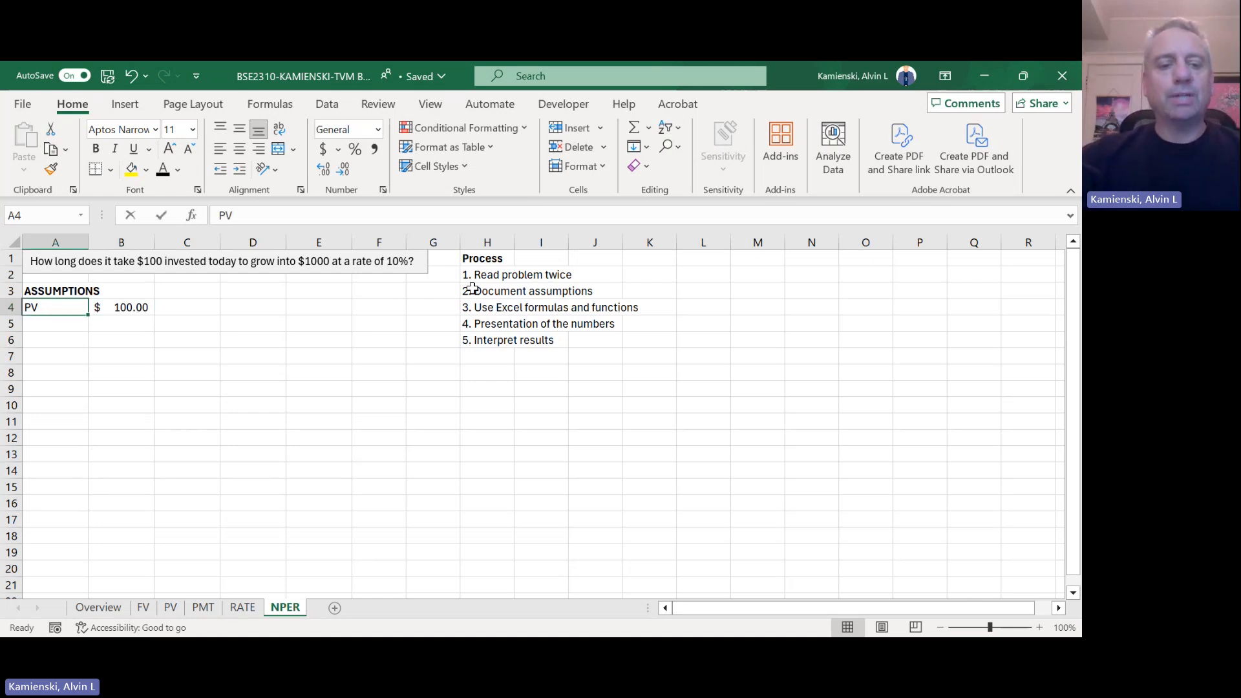
{"action": "key", "text": "Down"}
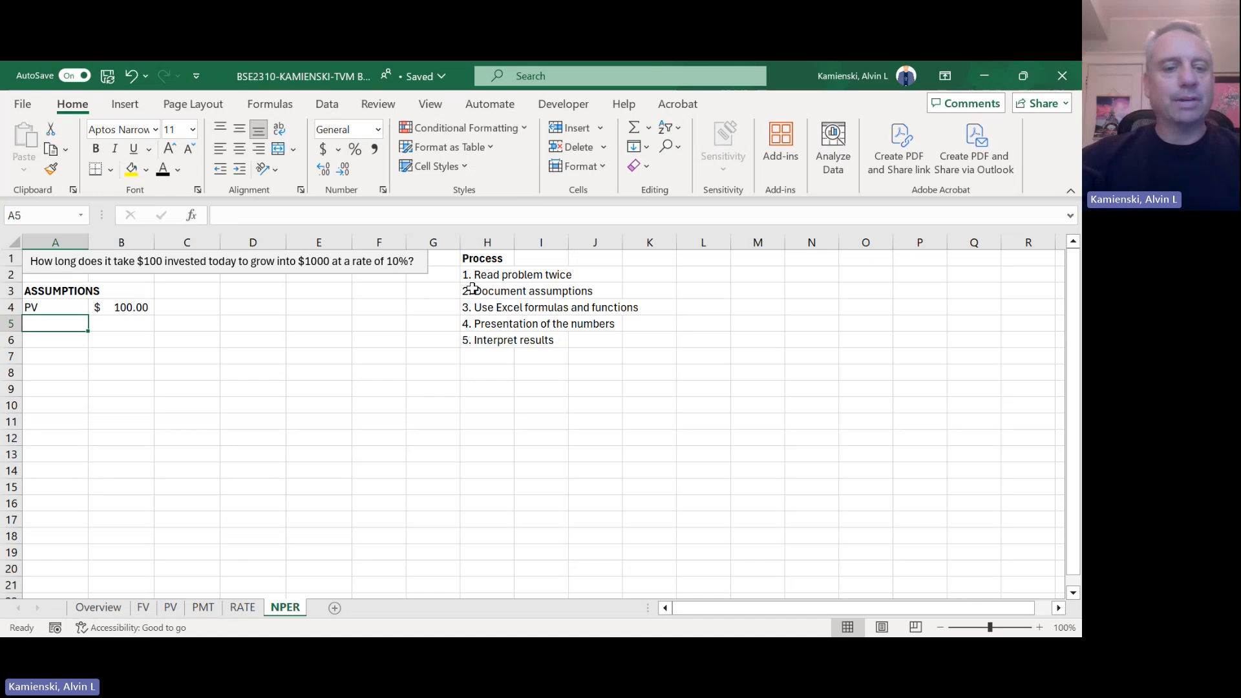
{"action": "type", "text": "FV"}
{"action": "key", "text": "Right"}
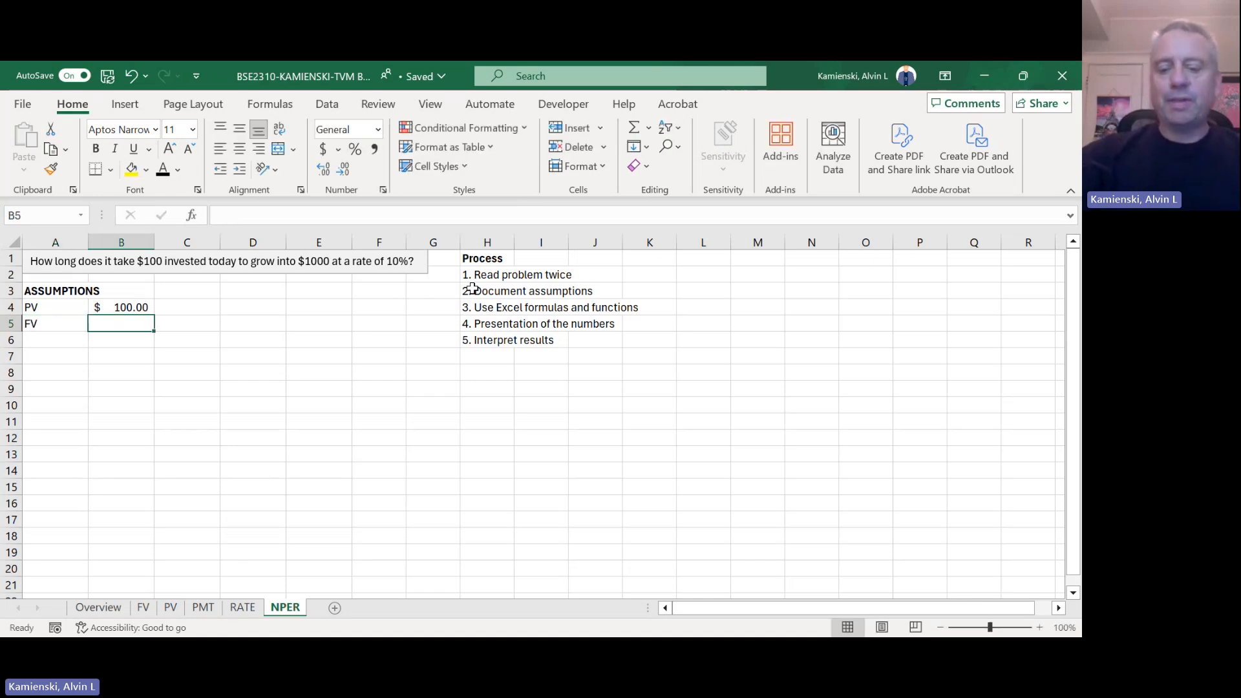
{"action": "type", "text": "1000"}
{"action": "key", "text": "Return"}
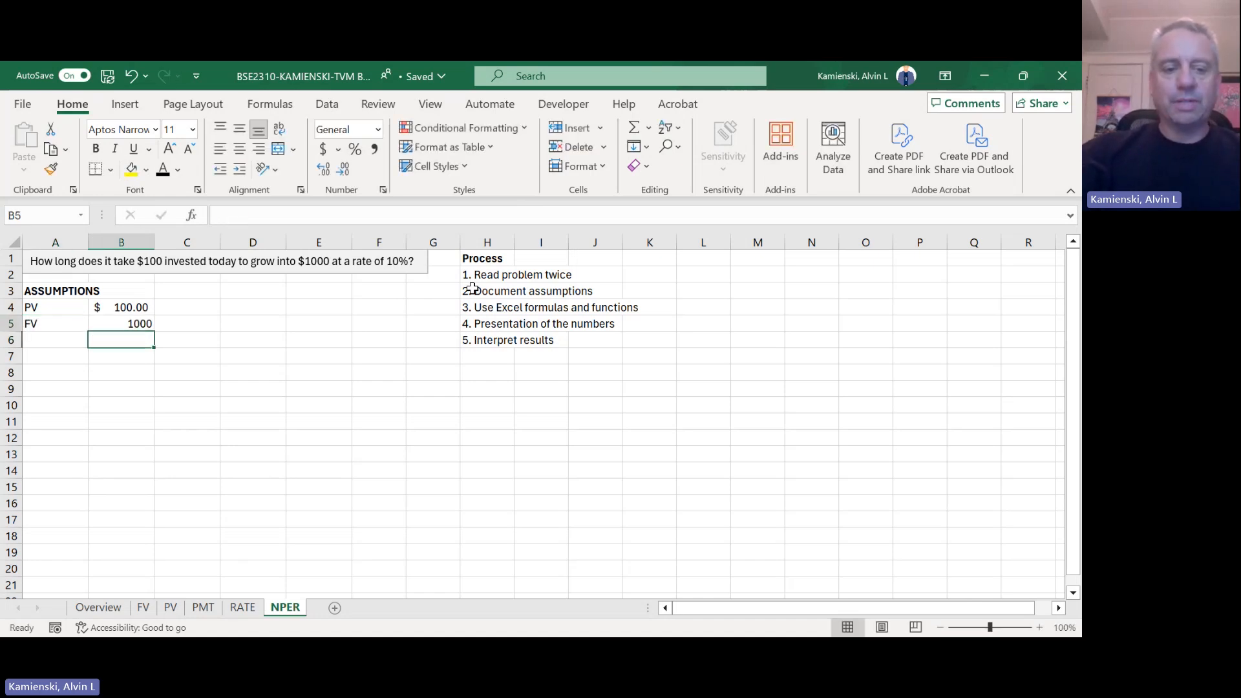
{"action": "key", "text": "Up"}
{"action": "key", "text": "alt"}
{"action": "key", "text": "a"}
{"action": "key", "text": "n"}
{"action": "key", "text": "Return"}
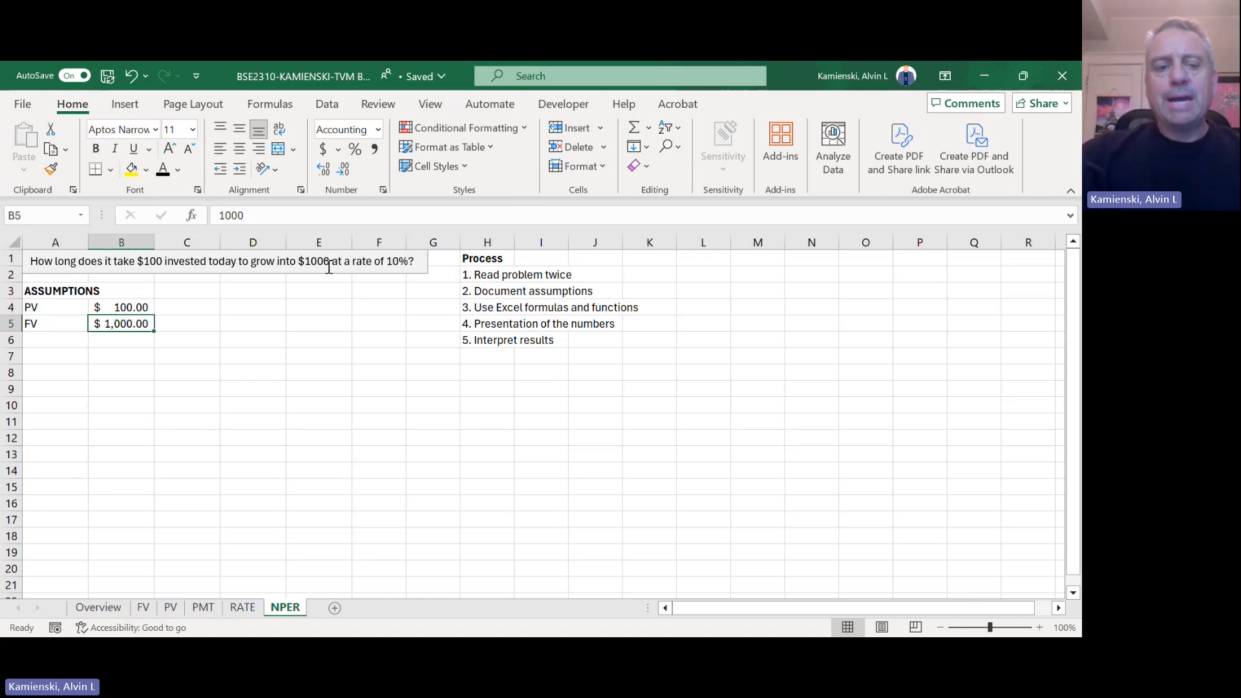
Step: Add the label RATE(A) in A6 with 0.1 in B6, formatted as a percentage
{"action": "key", "text": "Down"}
{"action": "key", "text": "Left"}
{"action": "type", "text": "RAT"}
{"action": "type", "text": "E"}
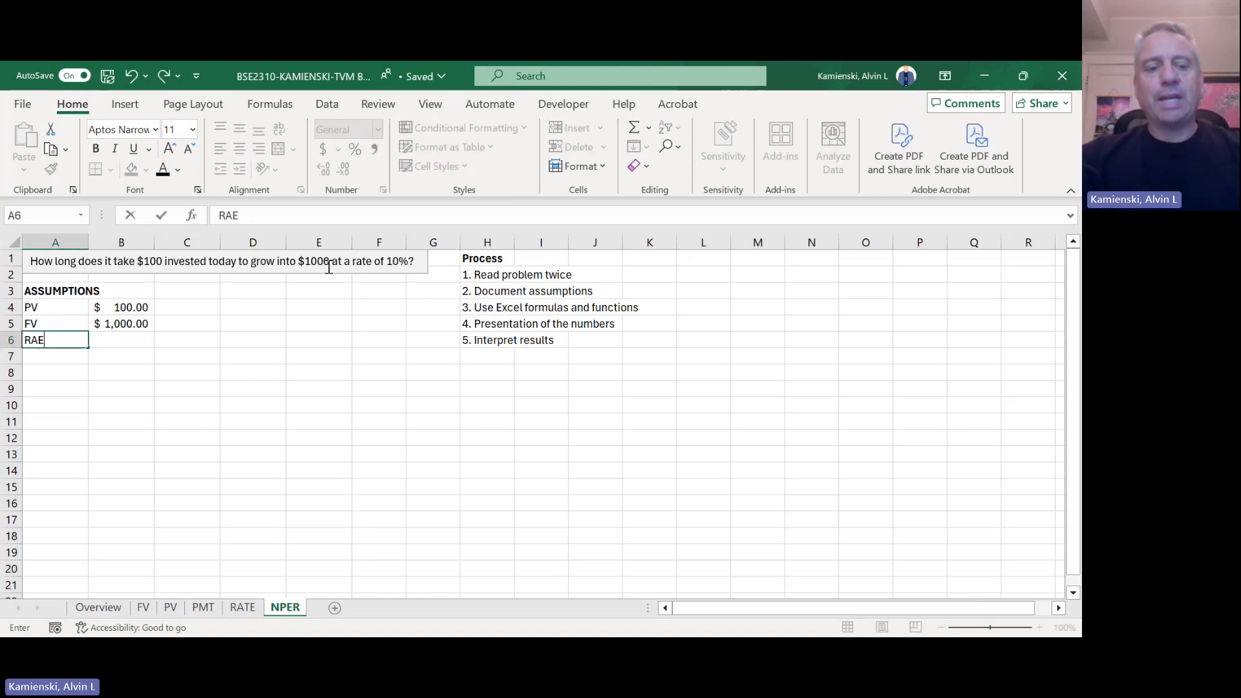
{"action": "key", "text": "BackSpace"}
{"action": "type", "text": "TE(A"}
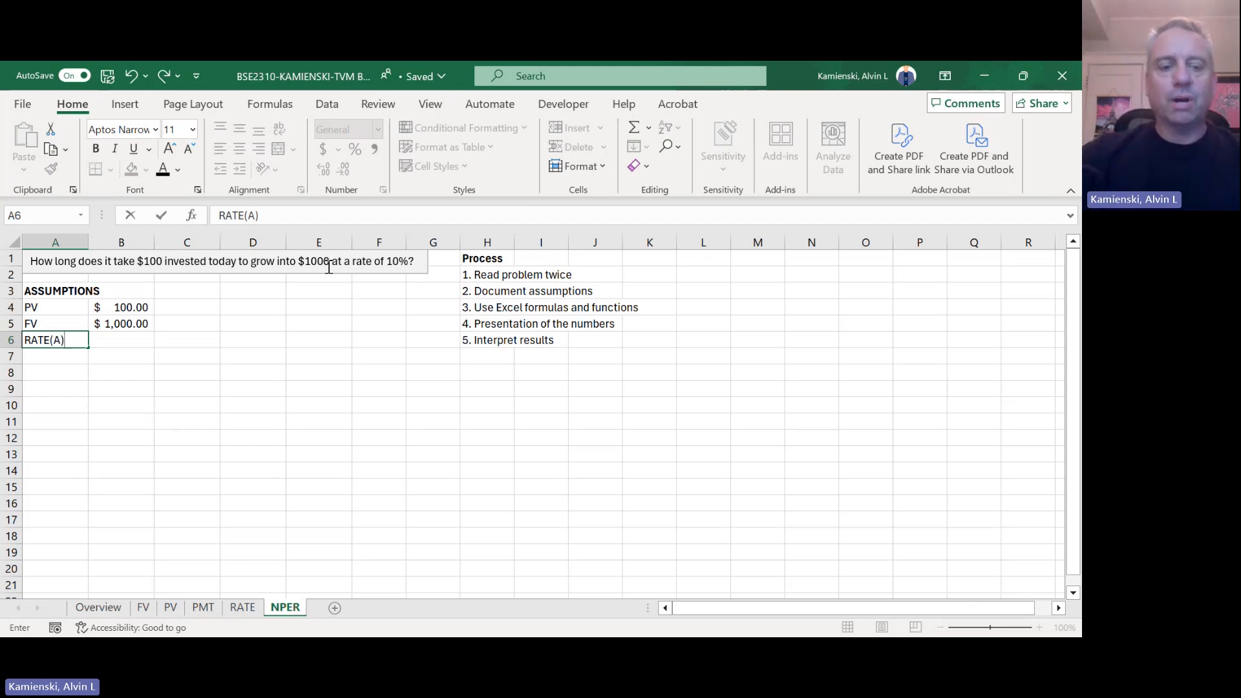
{"action": "key", "text": "Tab"}
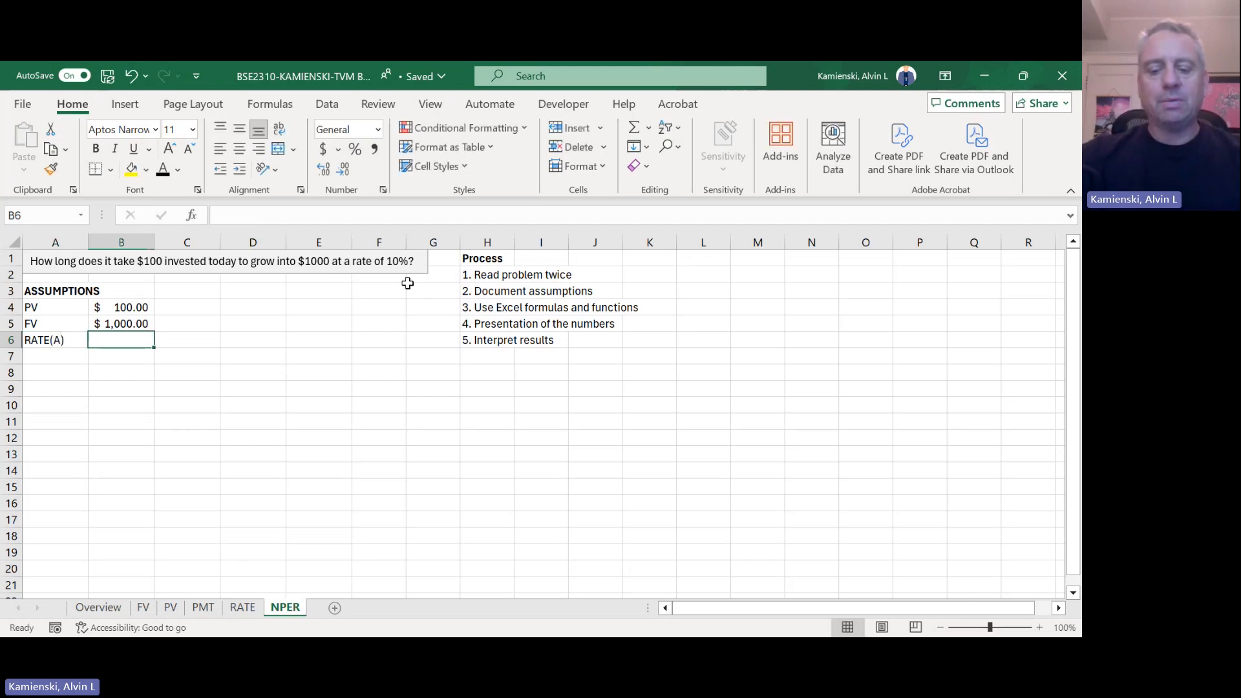
{"action": "type", "text": "0.1"}
{"action": "key", "text": "Return"}
{"action": "key", "text": "Up"}
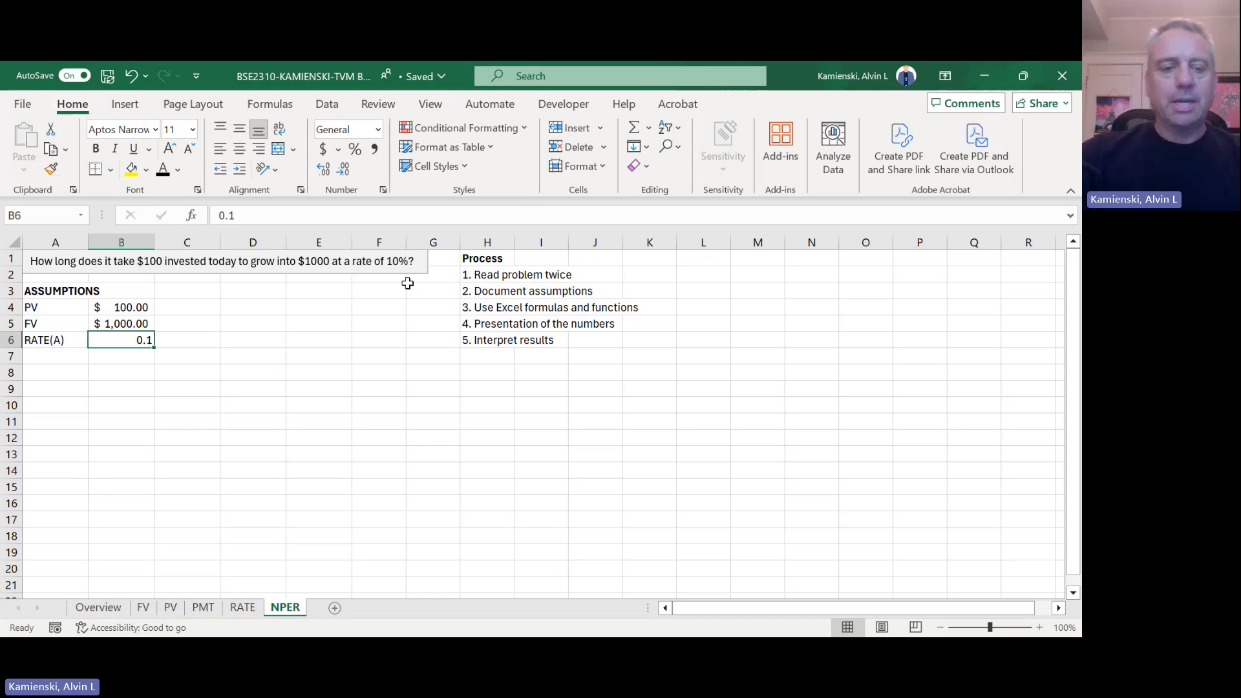
{"action": "key", "text": "ctrl+shift+5"}
Step: Add the label NPER in A7 with a centered question mark in B7
{"action": "key", "text": "Left"}
{"action": "key", "text": "Down"}
{"action": "type", "text": "NPER"}
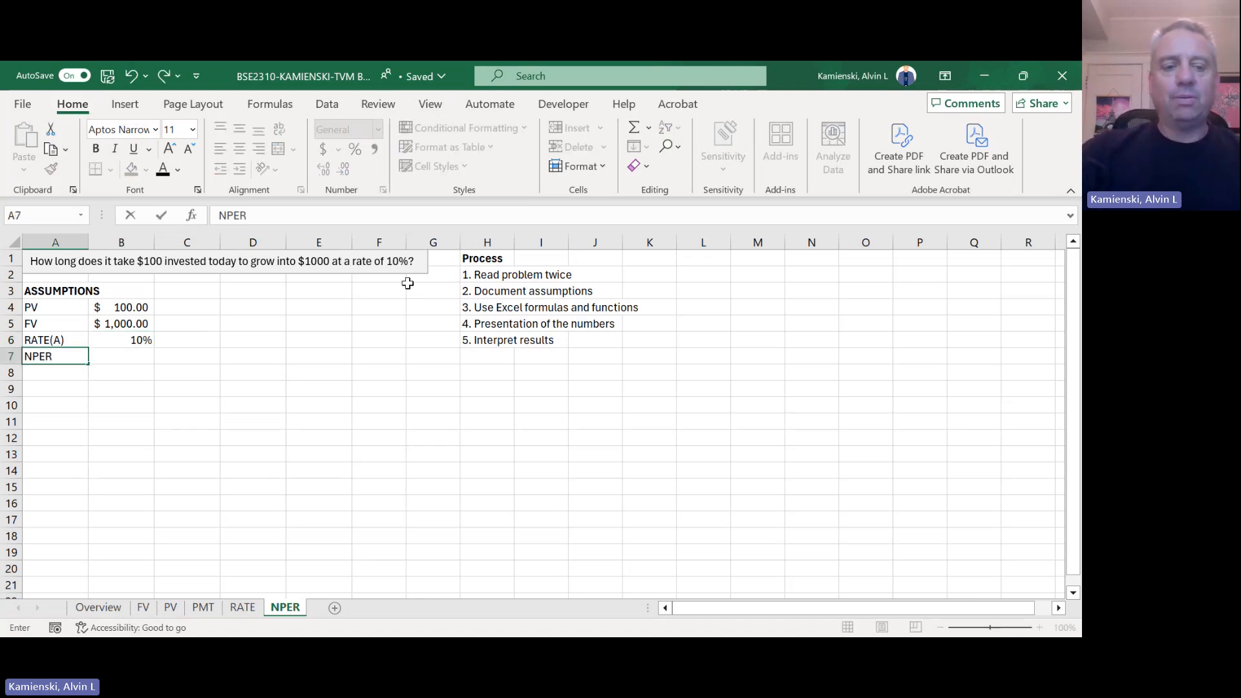
{"action": "key", "text": "Tab"}
{"action": "type", "text": "?"}
{"action": "key", "text": "Left"}
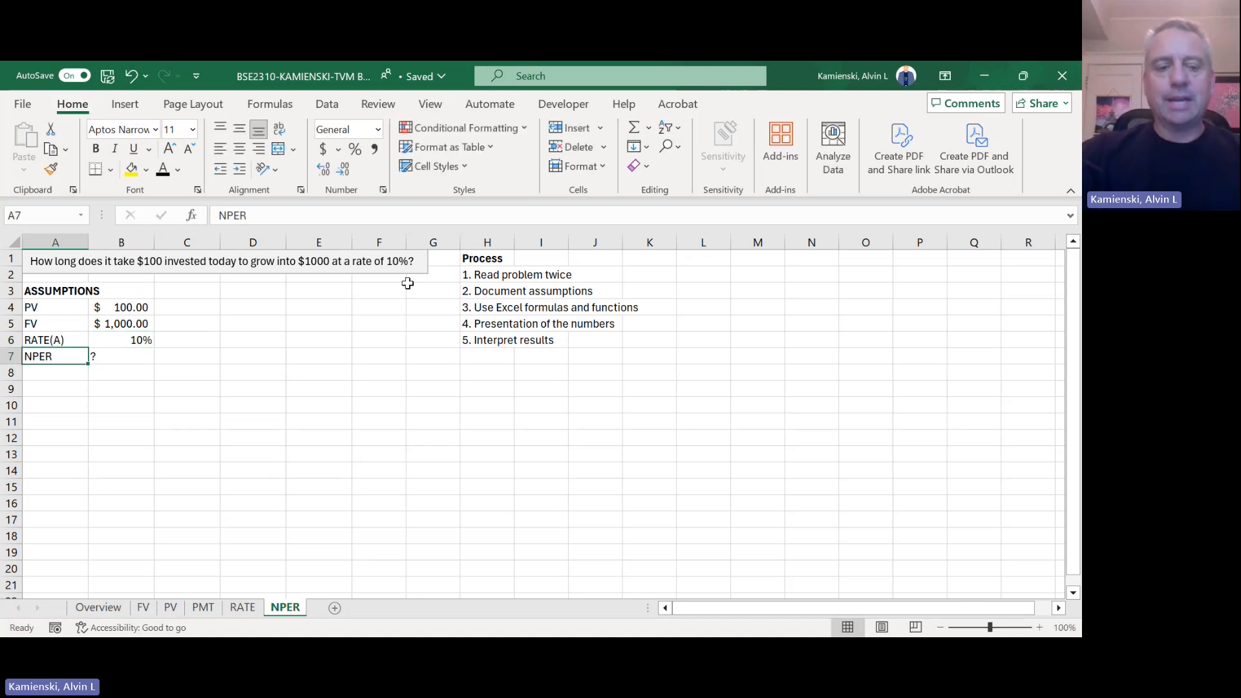
{"action": "key", "text": "Right"}
{"action": "key", "text": "alt+h"}
{"action": "key", "text": "a"}
{"action": "key", "text": "c"}
Step: Fill cells A8 through K8 with light gray as a divider row below the assumptions
{"action": "key", "text": "Down"}
{"action": "key", "text": "Left"}
{"action": "key", "text": "shift+Right"}
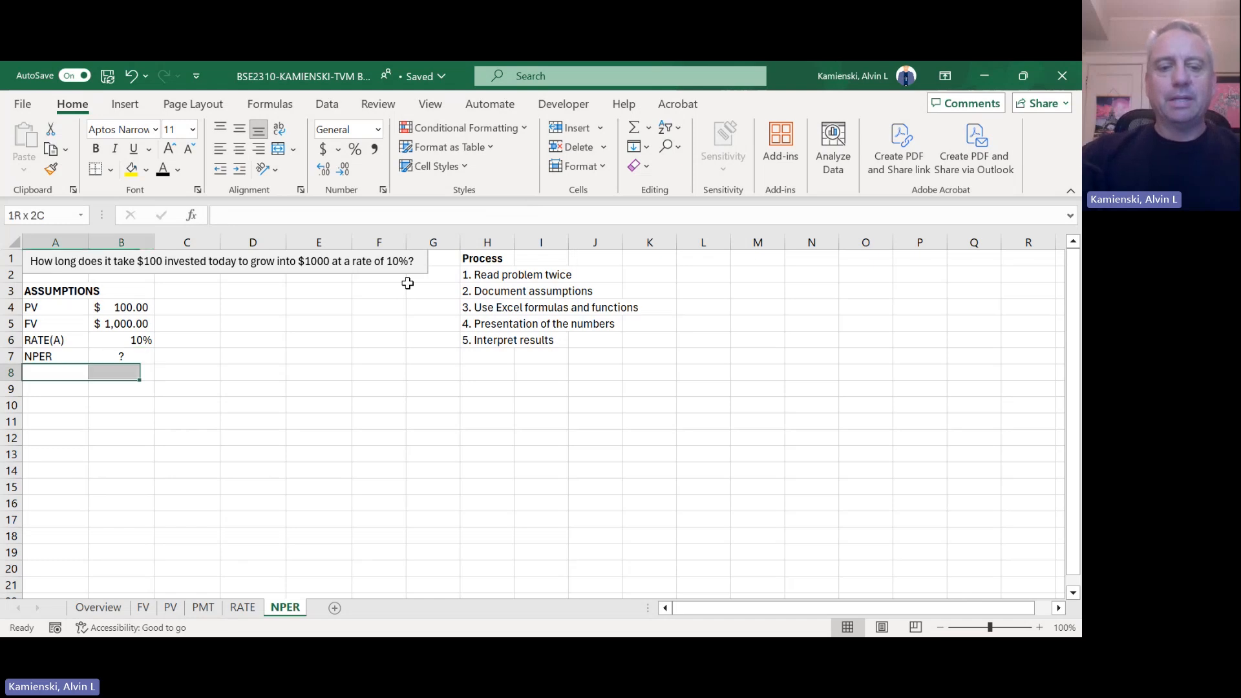
{"action": "key", "text": "shift+Right"}
{"action": "key", "text": "shift+Right"}
{"action": "key", "text": "shift+Right"}
{"action": "key", "text": "shift+Right"}
{"action": "key", "text": "shift+Right"}
{"action": "key", "text": "shift+Right"}
{"action": "key", "text": "shift+Right"}
{"action": "key", "text": "shift+Right"}
{"action": "key", "text": "shift+Right"}
{"action": "key", "text": "alt+h"}
{"action": "key", "text": "h"}
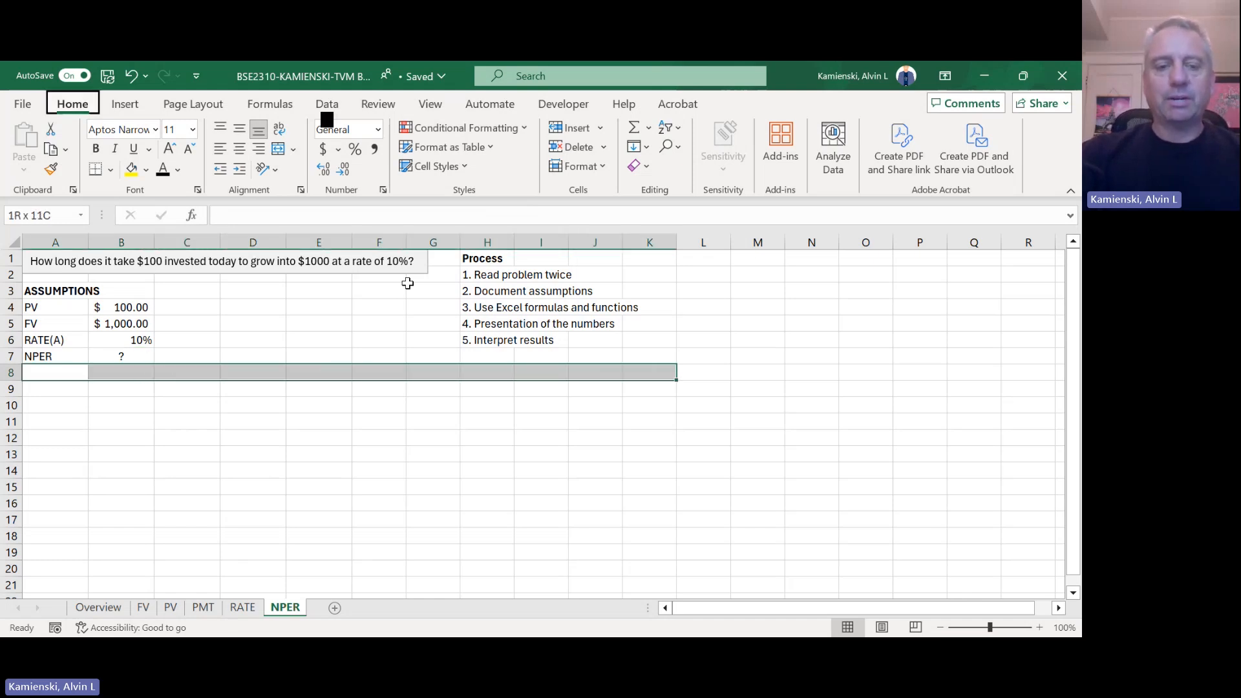
{"action": "key", "text": "Down"}
{"action": "key", "text": "Down"}
{"action": "key", "text": "Return"}
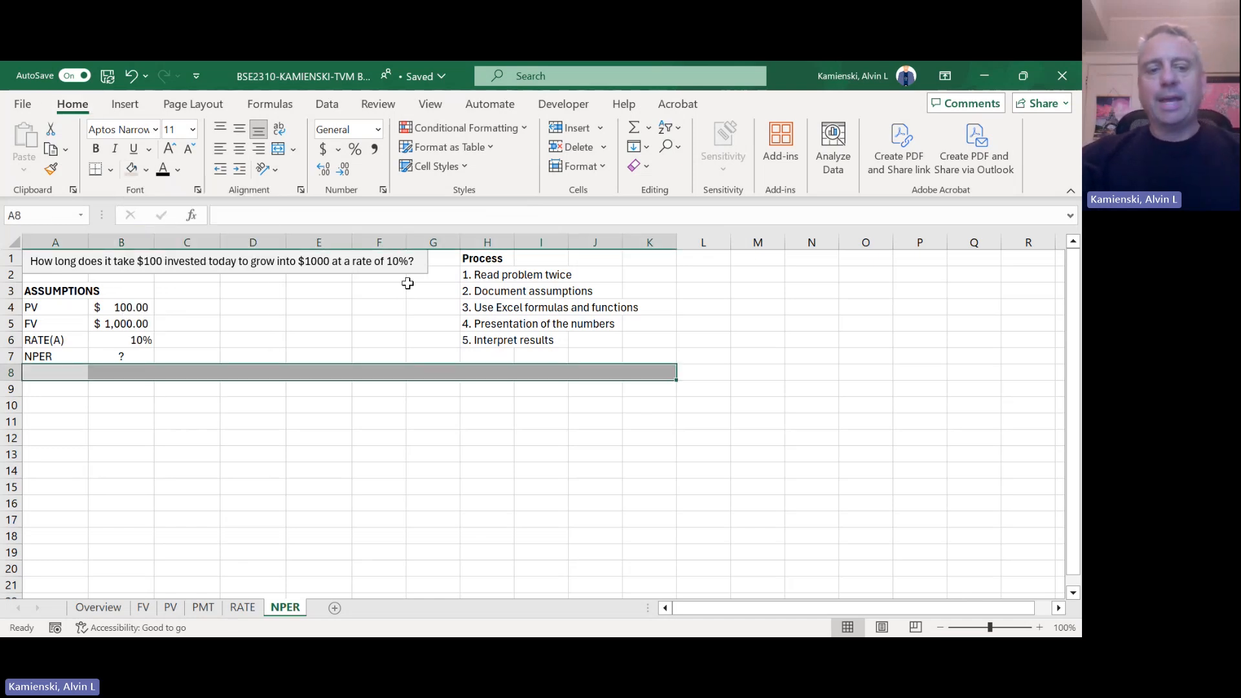
Step: Link cell A9 to the PV label in A4 with a cell reference formula
{"action": "key", "text": "Down"}
{"action": "key", "text": "Down"}
{"action": "key", "text": "Up"}
{"action": "key", "text": "Down"}
{"action": "key", "text": "Down"}
{"action": "key", "text": "Up"}
{"action": "key", "text": "Up"}
{"action": "key", "text": "Down"}
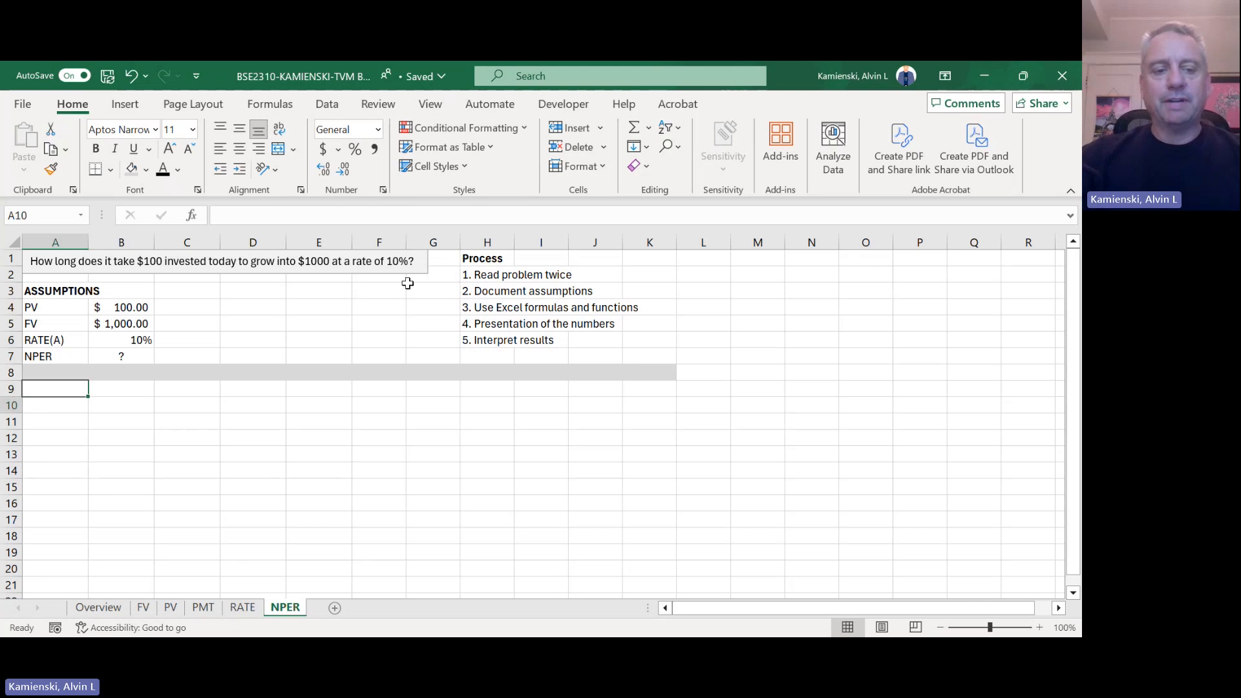
{"action": "key", "text": "Up"}
{"action": "type", "text": "="}
{"action": "key", "text": "Up"}
{"action": "key", "text": "Up"}
{"action": "key", "text": "Up"}
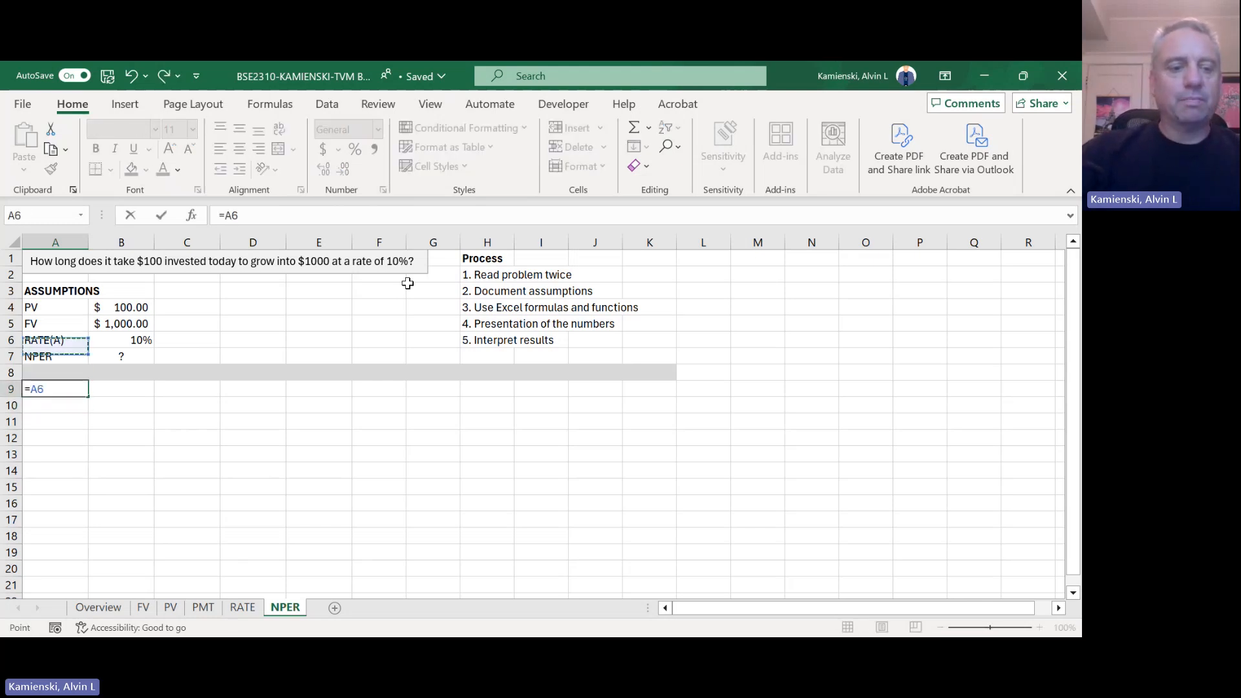
{"action": "key", "text": "Up"}
{"action": "key", "text": "Up"}
{"action": "key", "text": "Return"}
Step: Link cell A10 to the FV label in A5 with a cell reference formula
{"action": "key", "text": "Up"}
{"action": "key", "text": "Down"}
{"action": "key", "text": "ctrl+c"}
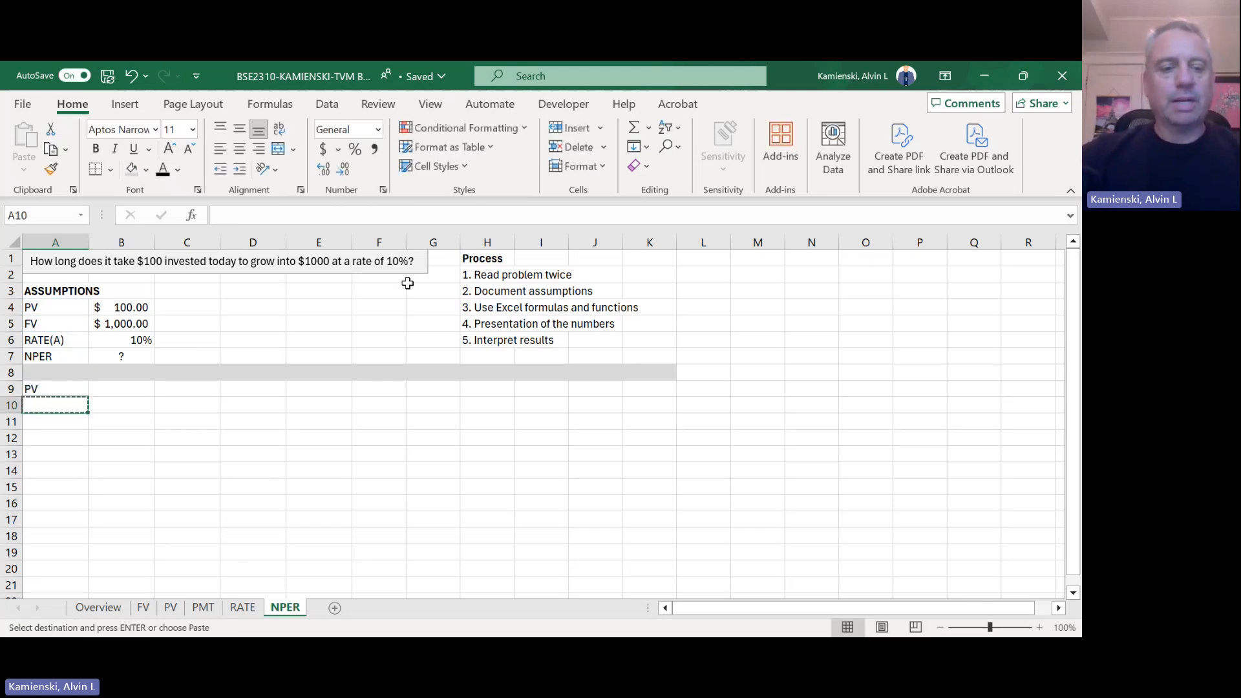
{"action": "type", "text": "="}
{"action": "key", "text": "Up"}
{"action": "key", "text": "Up"}
{"action": "key", "text": "Up"}
{"action": "key", "text": "Up"}
{"action": "key", "text": "Up"}
{"action": "key", "text": "Return"}
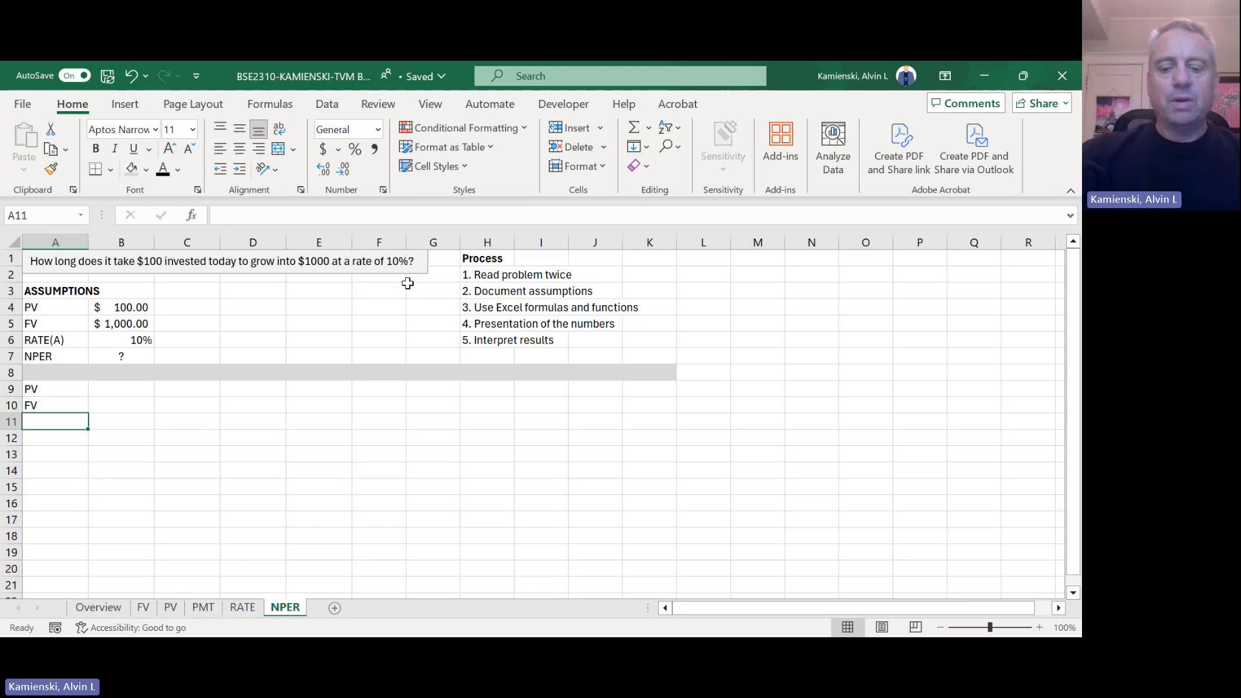
Step: Add the label PMT(A) in A11 with a value of 0 in B11
{"action": "type", "text": "PMT(A"}
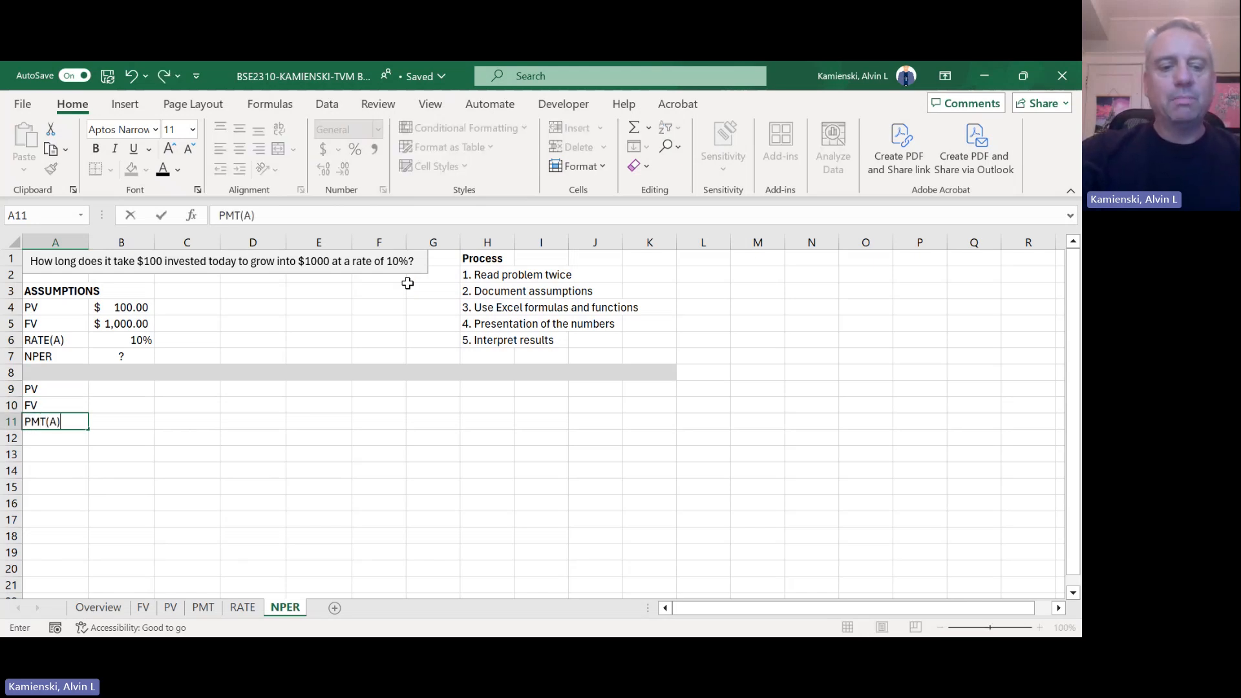
{"action": "key", "text": "Tab"}
{"action": "type", "text": "0"}
Step: Format the value cells B9 through B11 as Accounting
{"action": "key", "text": "Up"}
{"action": "key", "text": "Up"}
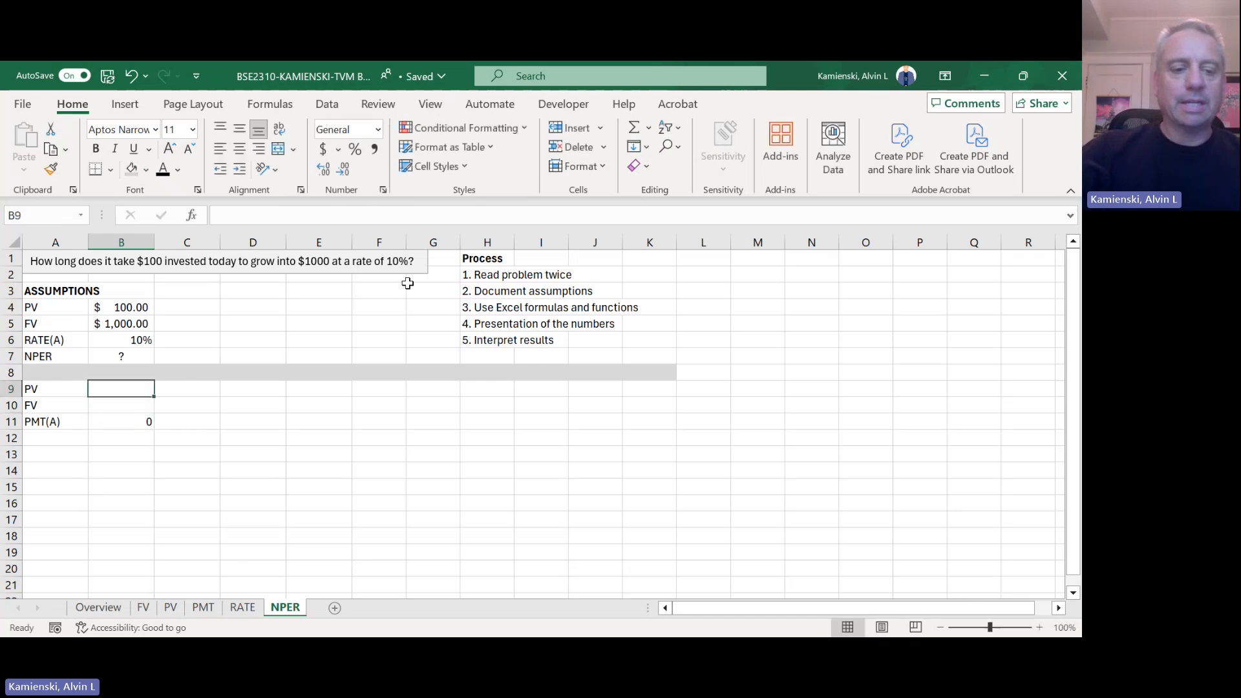
{"action": "key", "text": "shift+Down"}
{"action": "key", "text": "shift+Down"}
{"action": "key", "text": "alt"}
{"action": "key", "text": "h"}
{"action": "key", "text": "a"}
{"action": "key", "text": "n"}
{"action": "key", "text": "Return"}
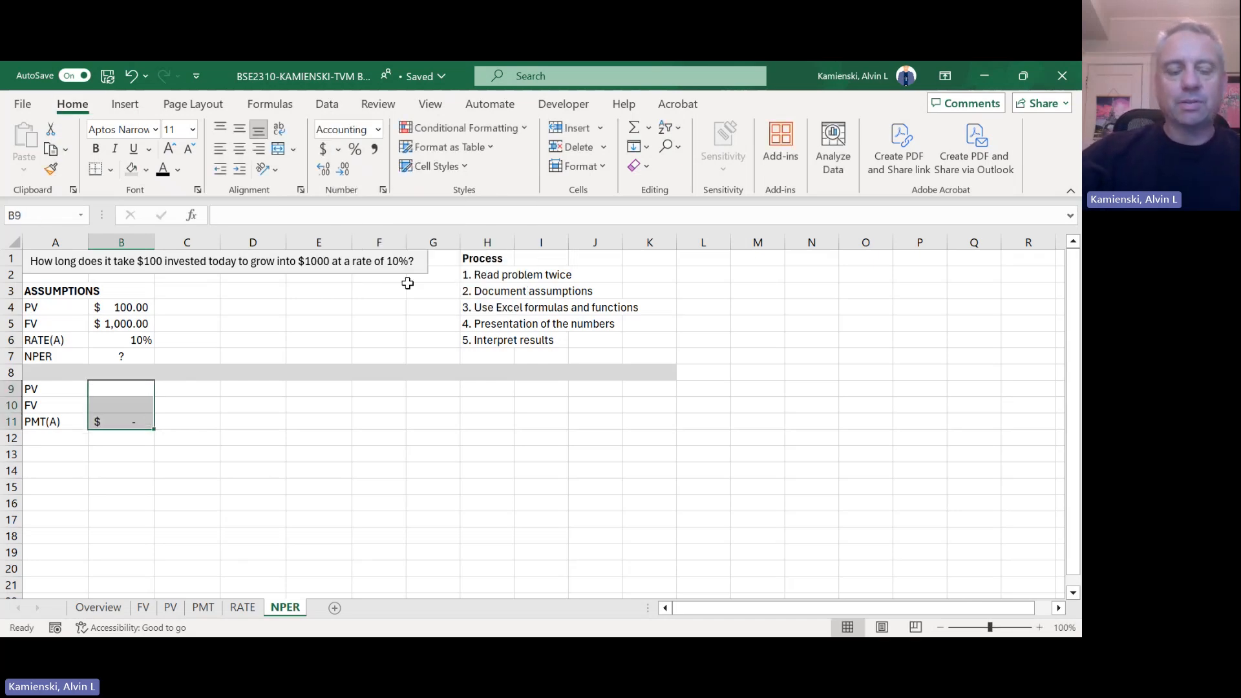
Step: Link cell A12 to the RATE(A) label in A6 with a cell reference formula
{"action": "key", "text": "Down"}
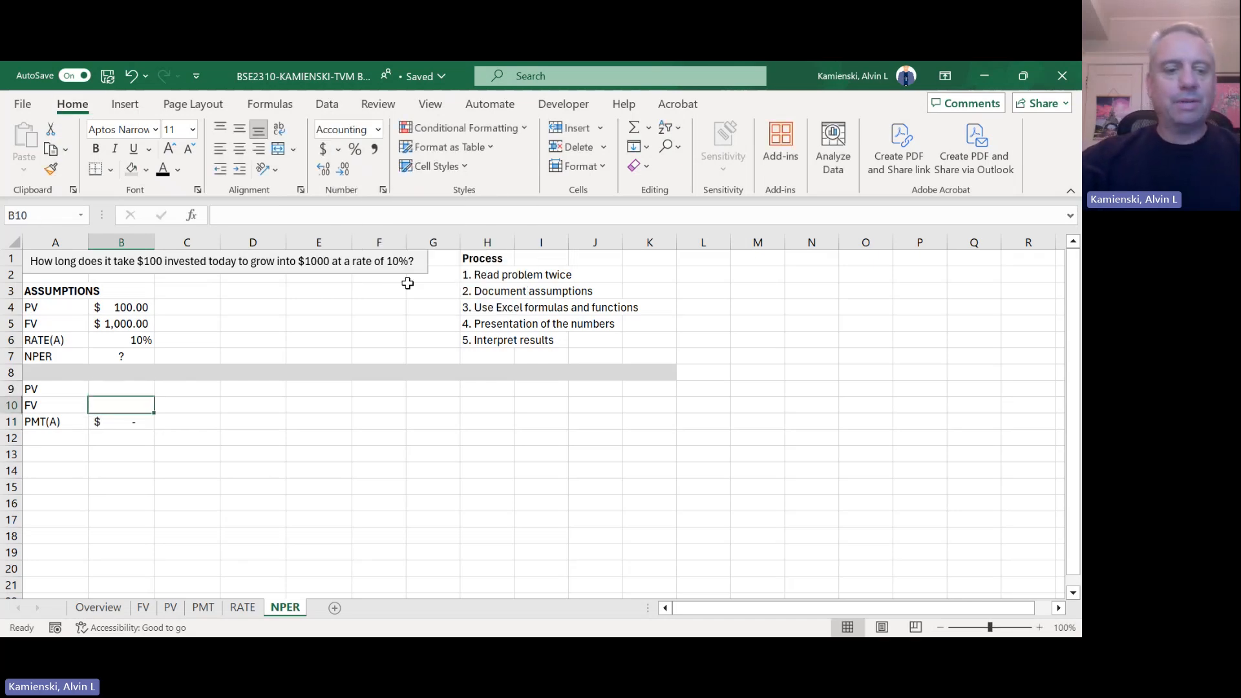
{"action": "key", "text": "Down"}
{"action": "key", "text": "Down"}
{"action": "key", "text": "Left"}
{"action": "key", "text": "Up"}
{"action": "key", "text": "Down"}
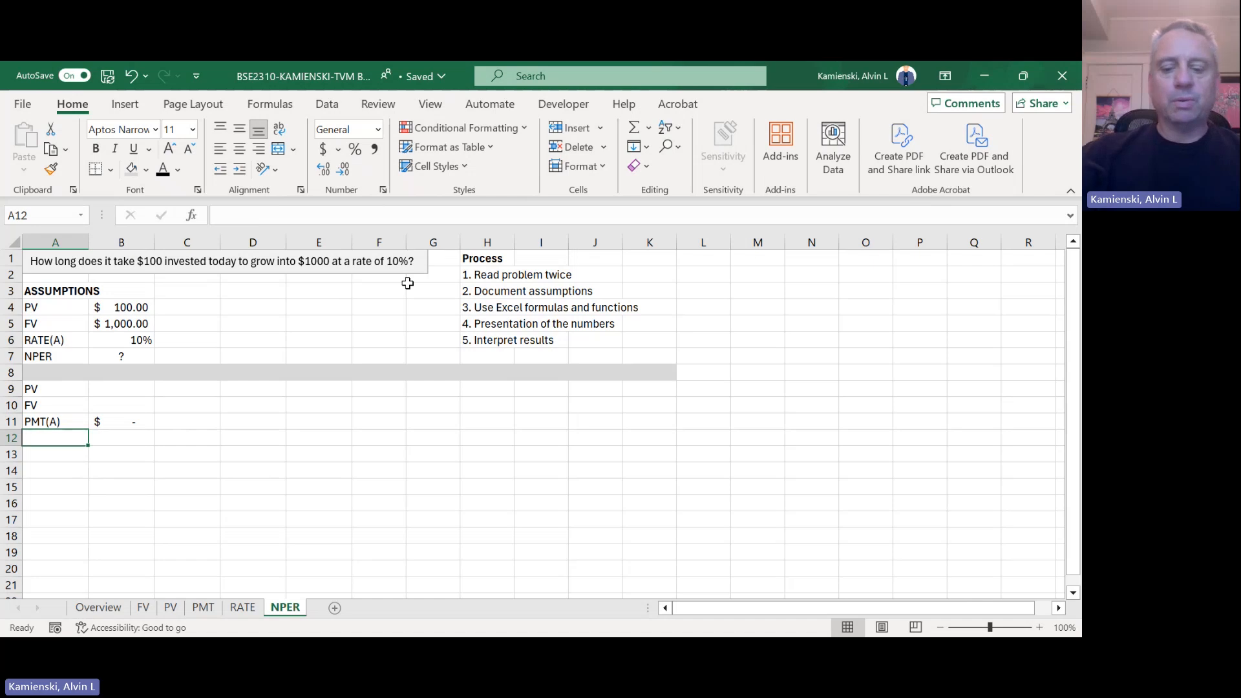
{"action": "type", "text": "="}
{"action": "key", "text": "Up"}
{"action": "key", "text": "Up"}
{"action": "key", "text": "Up"}
{"action": "key", "text": "Up"}
{"action": "key", "text": "Up"}
{"action": "key", "text": "Up"}
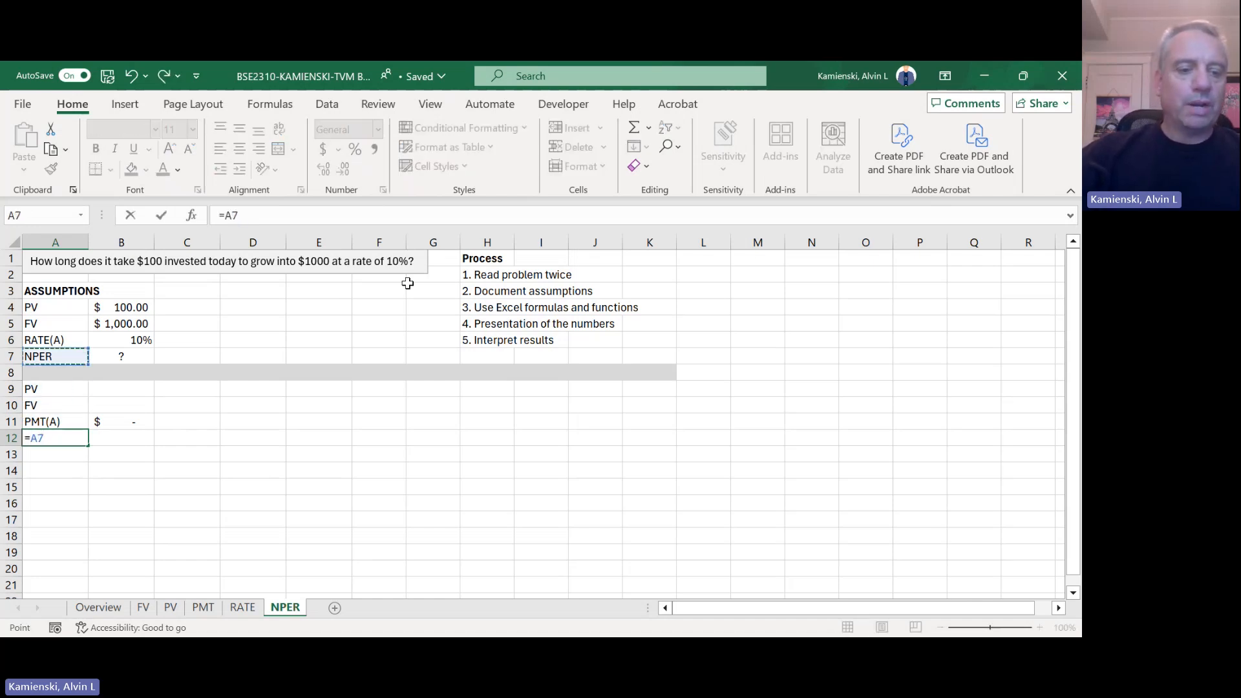
{"action": "key", "text": "Return"}
{"action": "key", "text": "Up"}
Step: Copy the label formula from A12 into A13 to bring in the NPER label
{"action": "key", "text": "ctrl+c"}
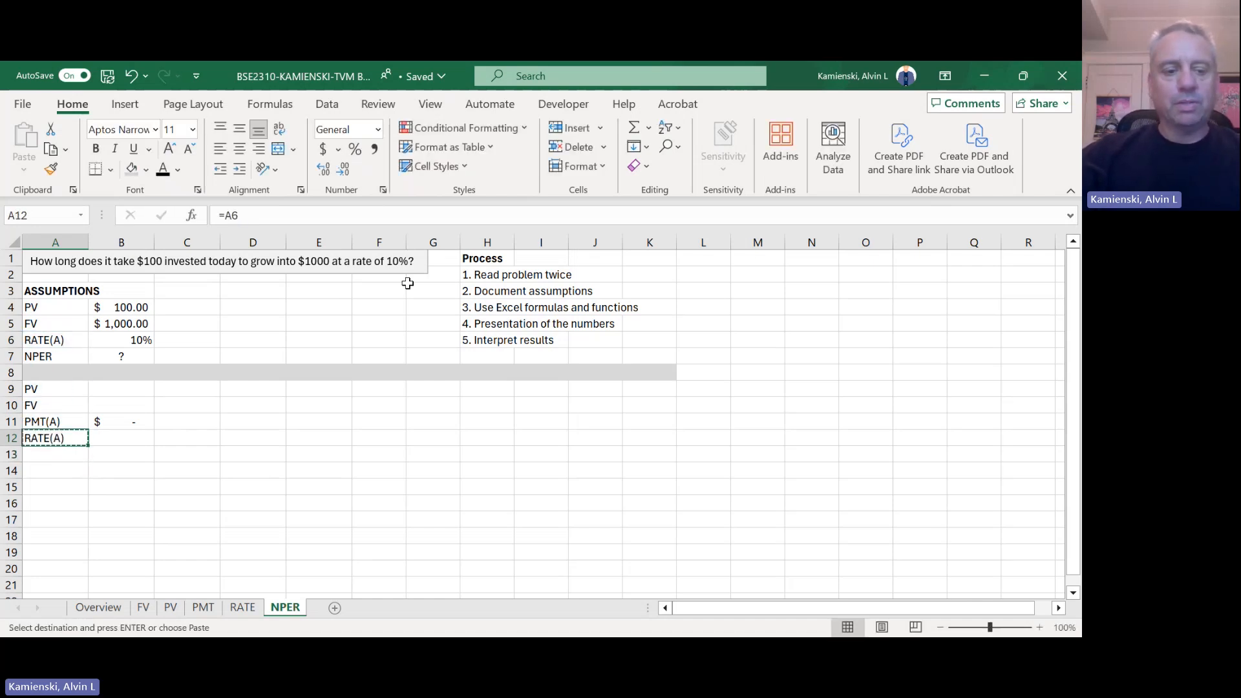
{"action": "key", "text": "Down"}
{"action": "key", "text": "Return"}
Step: Fill the label cells A11 through A13 with the light blue theme color
{"action": "key", "text": "Up"}
{"action": "key", "text": "Up"}
{"action": "key", "text": "shift+Down"}
{"action": "key", "text": "shift+Down"}
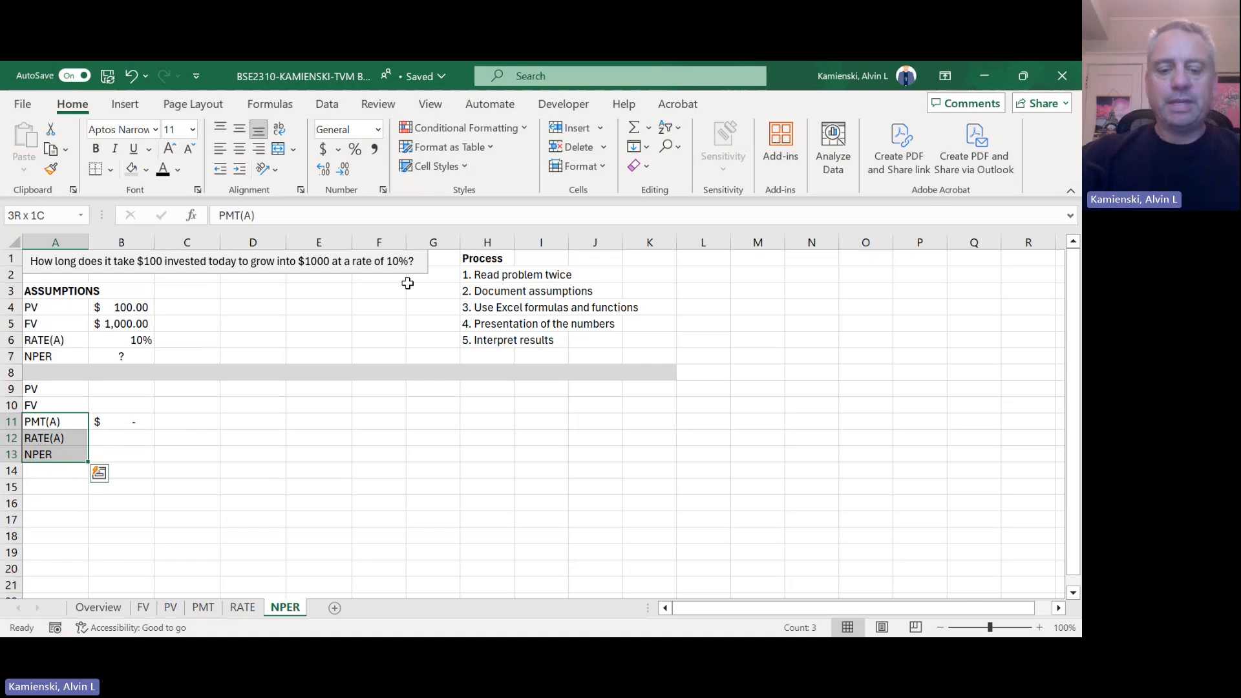
{"action": "key", "text": "alt"}
{"action": "key", "text": "h"}
{"action": "key", "text": "h"}
{"action": "key", "text": "Right"}
{"action": "key", "text": "Right"}
{"action": "key", "text": "Right"}
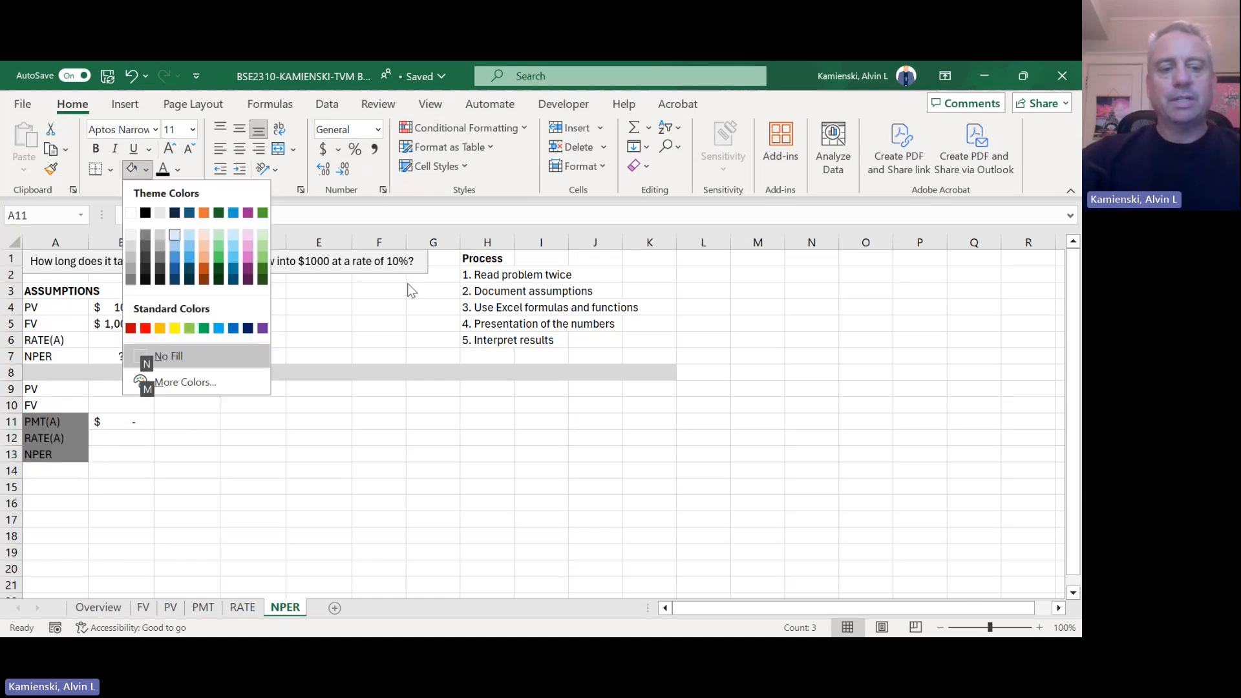
{"action": "key", "text": "Return"}
{"action": "key", "text": "Right"}
{"action": "key", "text": "Left"}
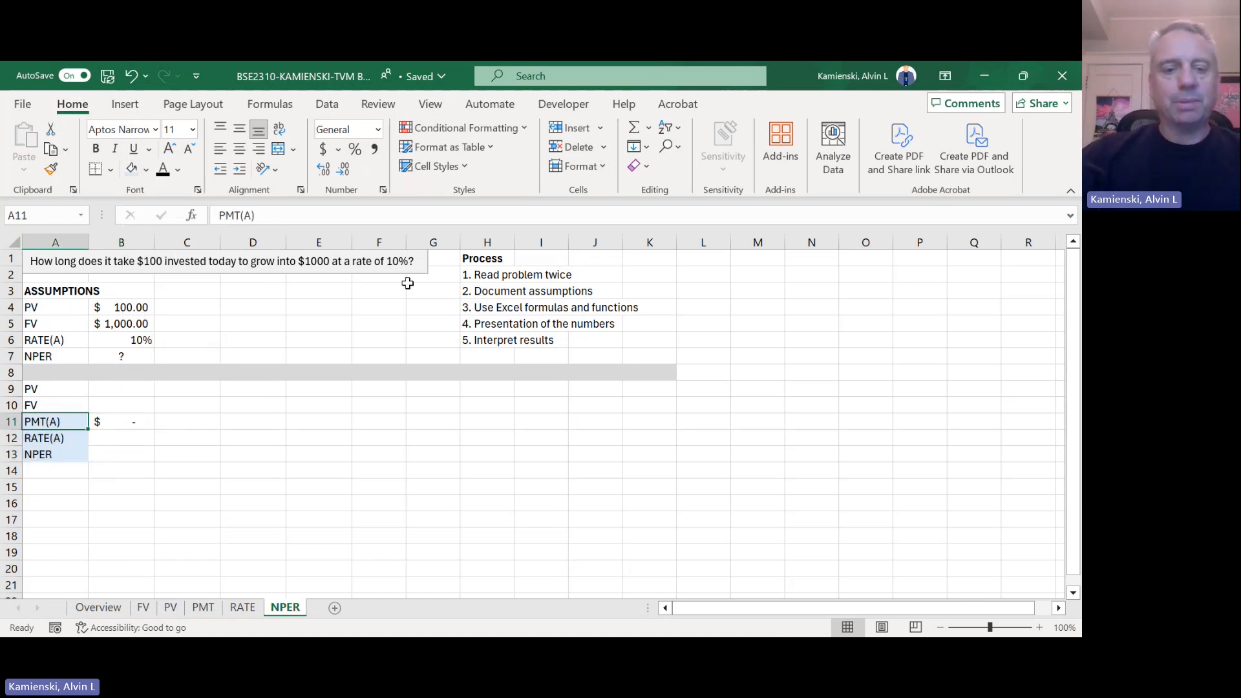
Step: Add the note "<--CF out as negatives" in C9 beside the PV value cell
{"action": "key", "text": "Up"}
{"action": "key", "text": "Up"}
{"action": "key", "text": "Right"}
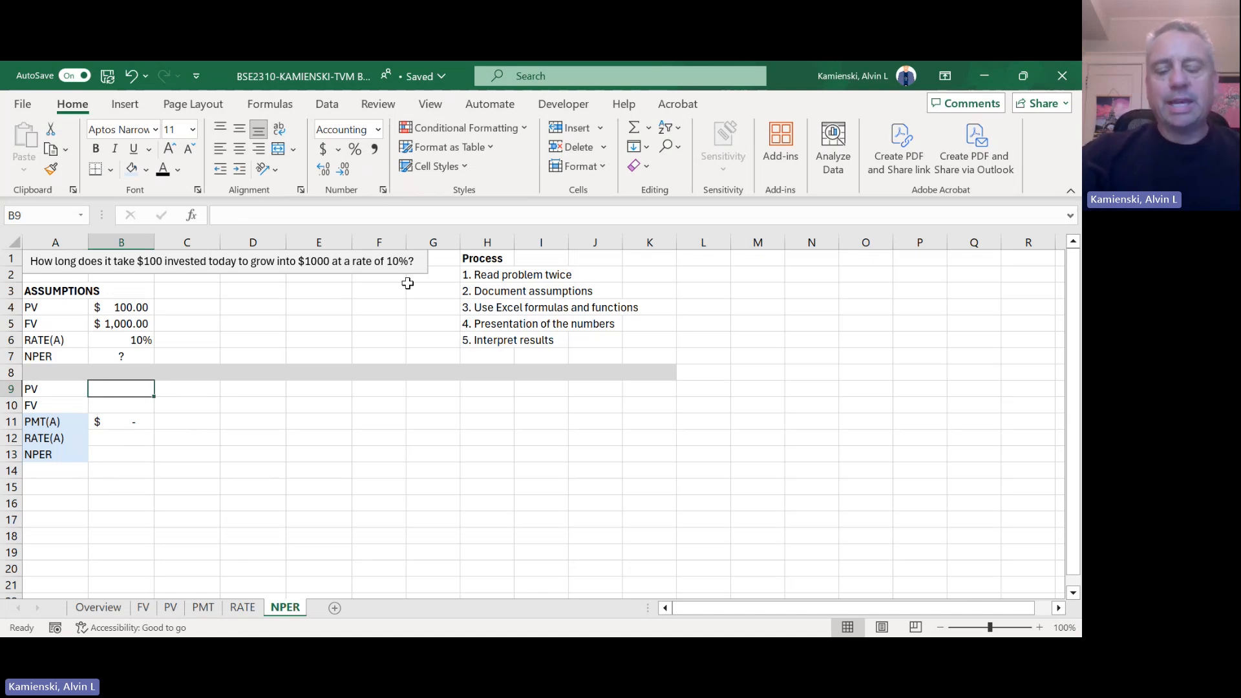
{"action": "key", "text": "Right"}
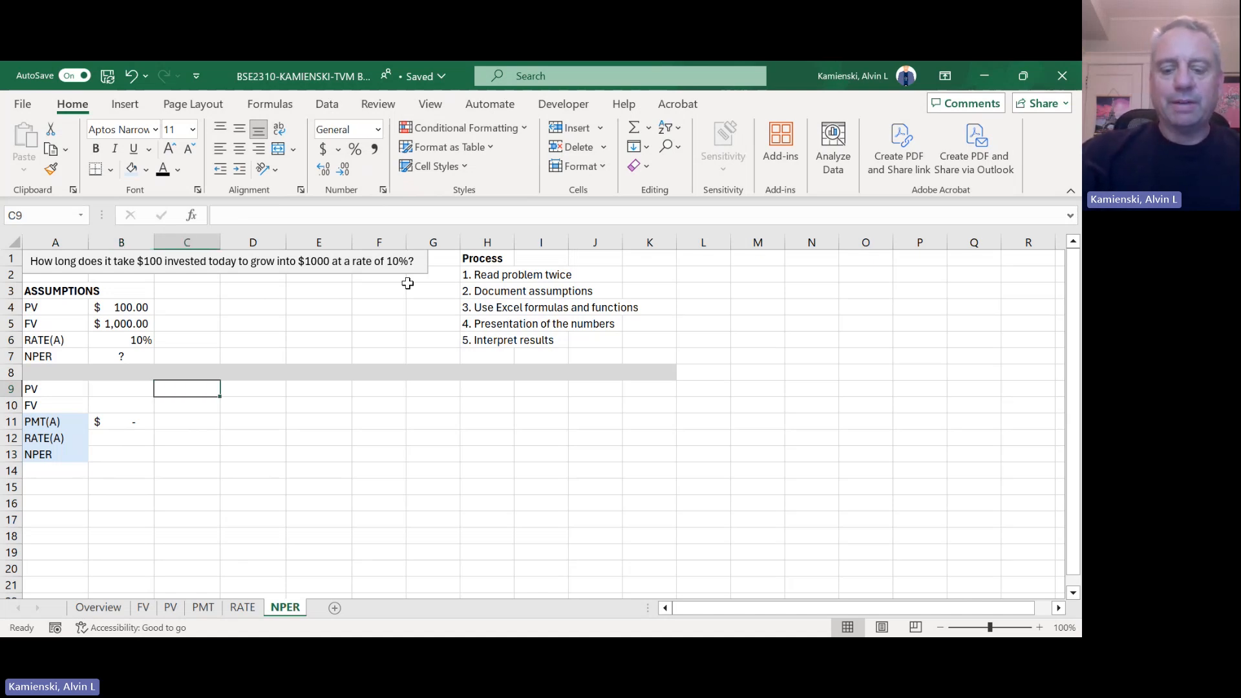
{"action": "type", "text": "<--CF"}
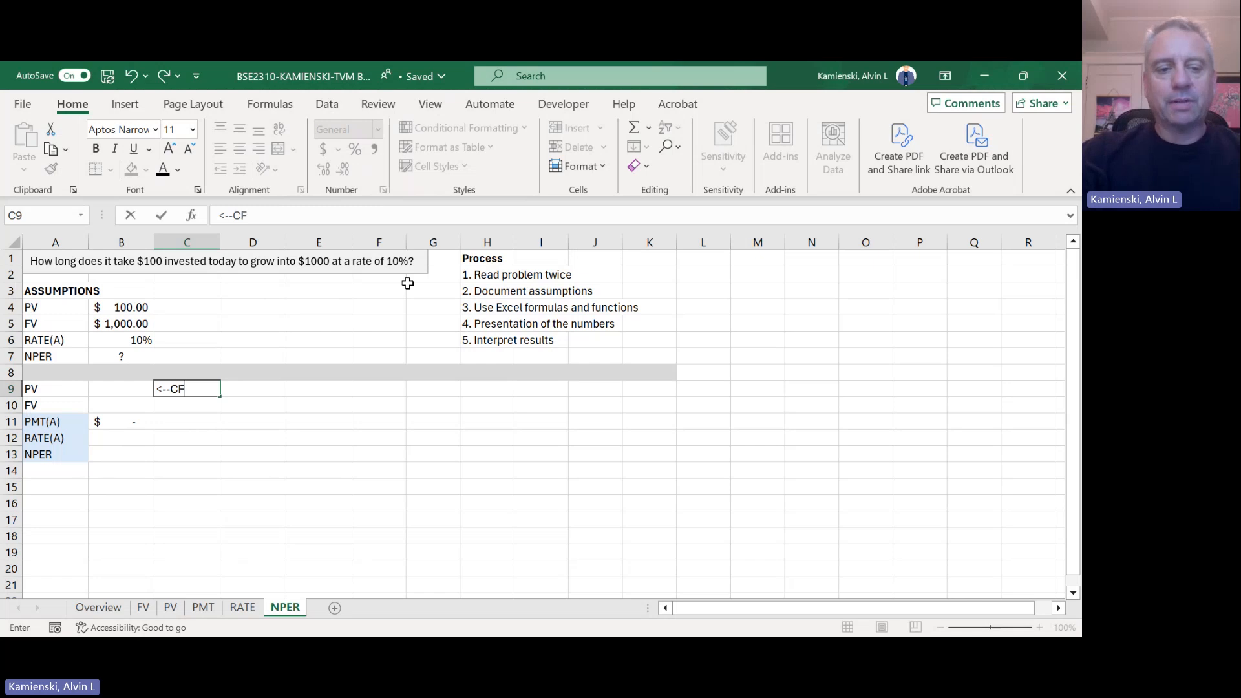
{"action": "type", "text": " pu"}
{"action": "key", "text": "BackSpace"}
{"action": "type", "text": "ou"}
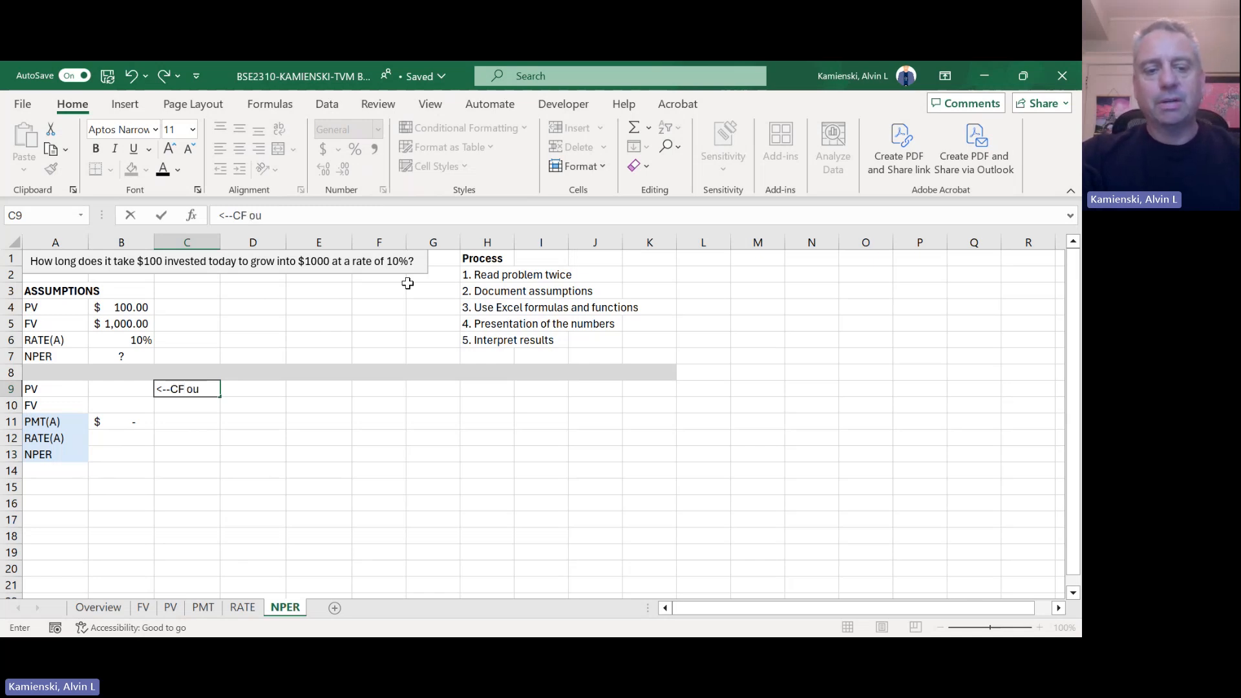
{"action": "type", "text": "t as negatives"}
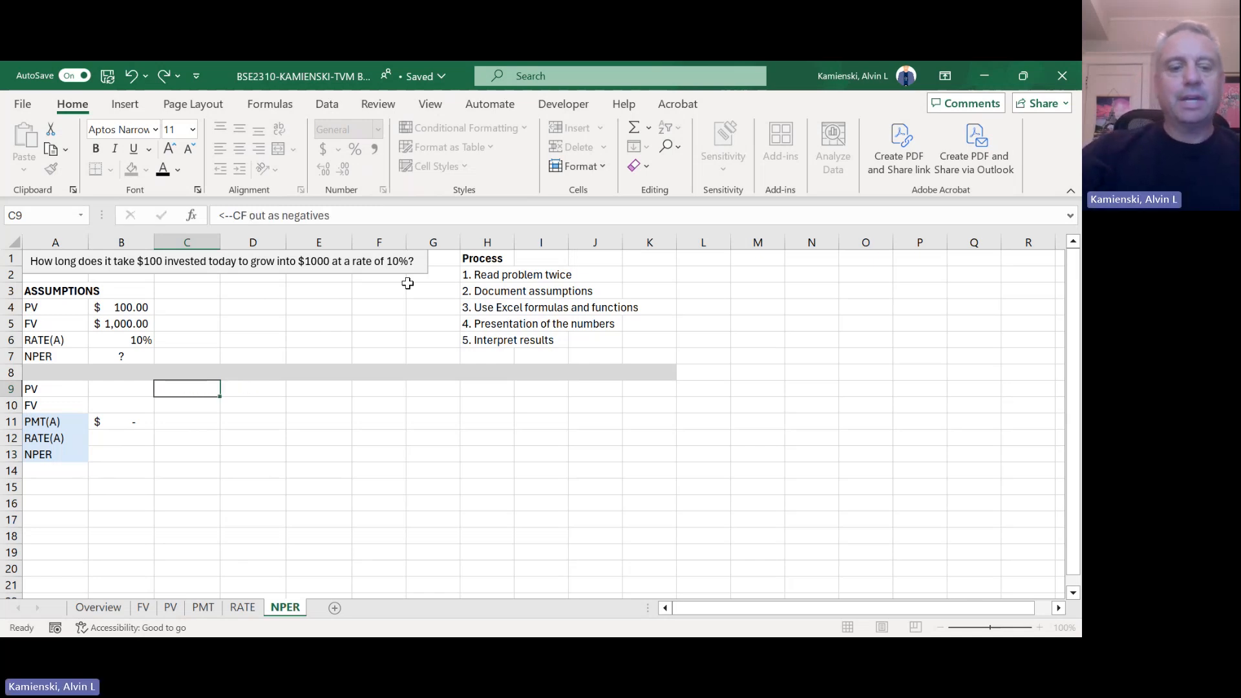
Step: Link the PV value in B9 to the assumption as a negative with the formula =-B4
{"action": "key", "text": "Left"}
{"action": "type", "text": "=-"}
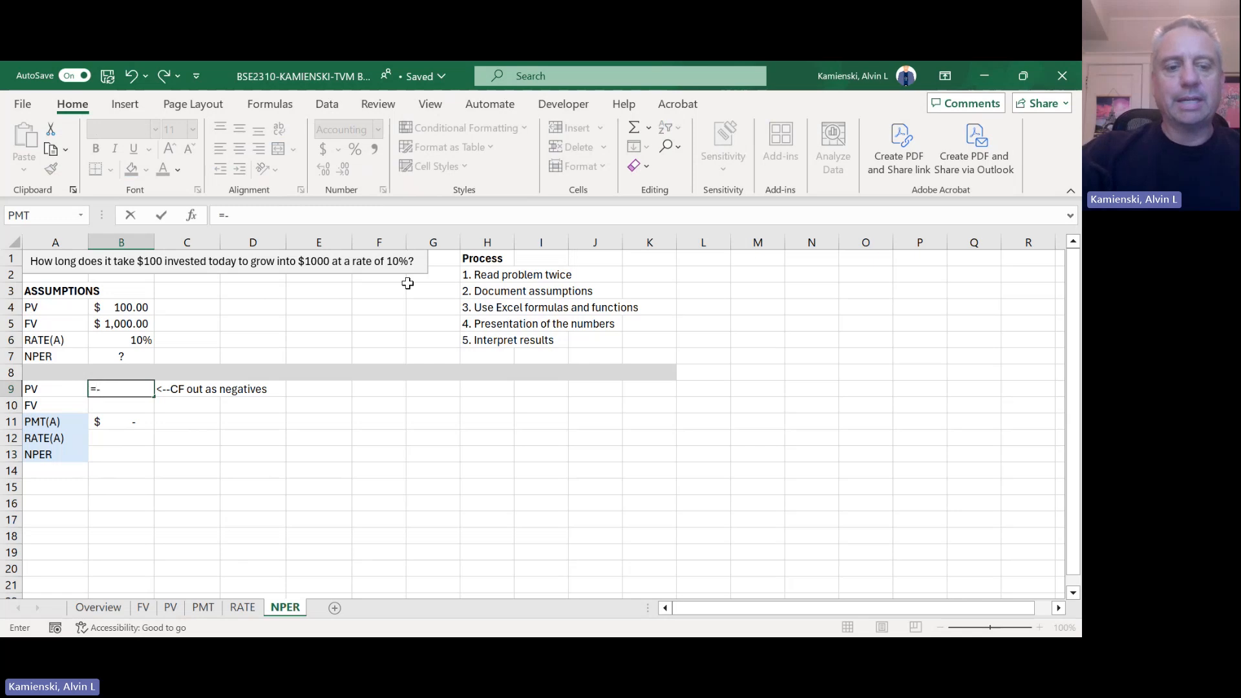
{"action": "key", "text": "Up"}
{"action": "key", "text": "Up"}
{"action": "key", "text": "Up"}
{"action": "key", "text": "Up"}
{"action": "key", "text": "Up"}
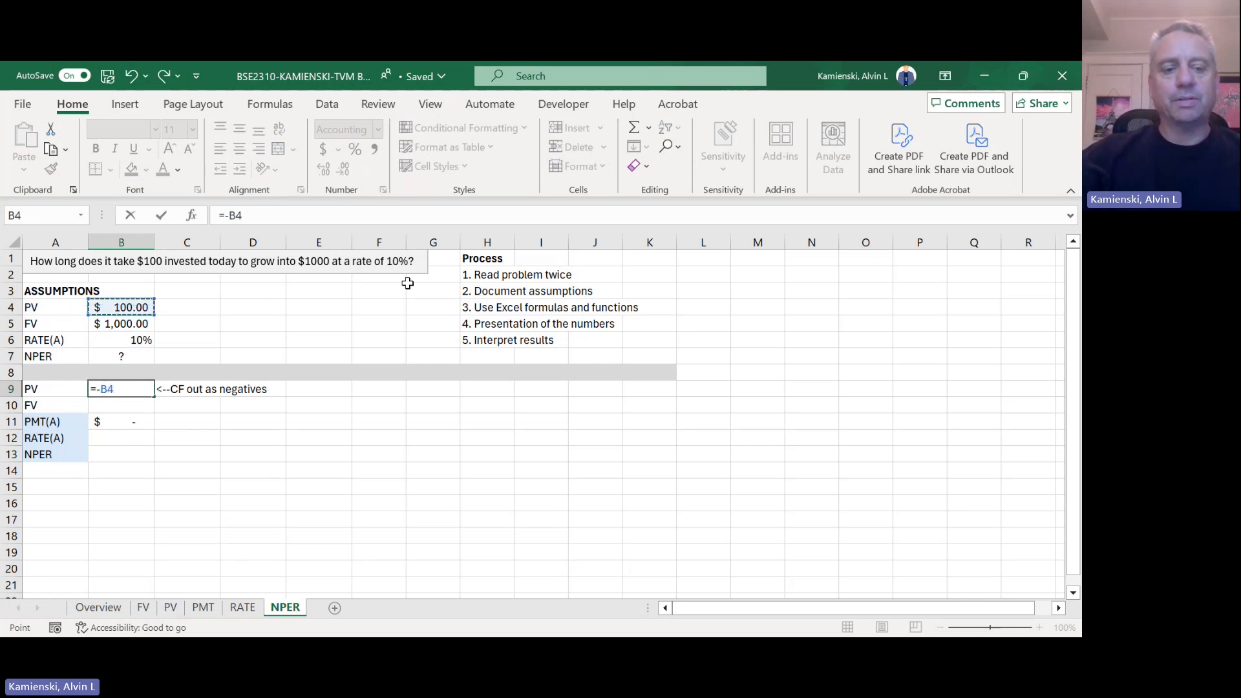
{"action": "key", "text": "Return"}
{"action": "key", "text": "Up"}
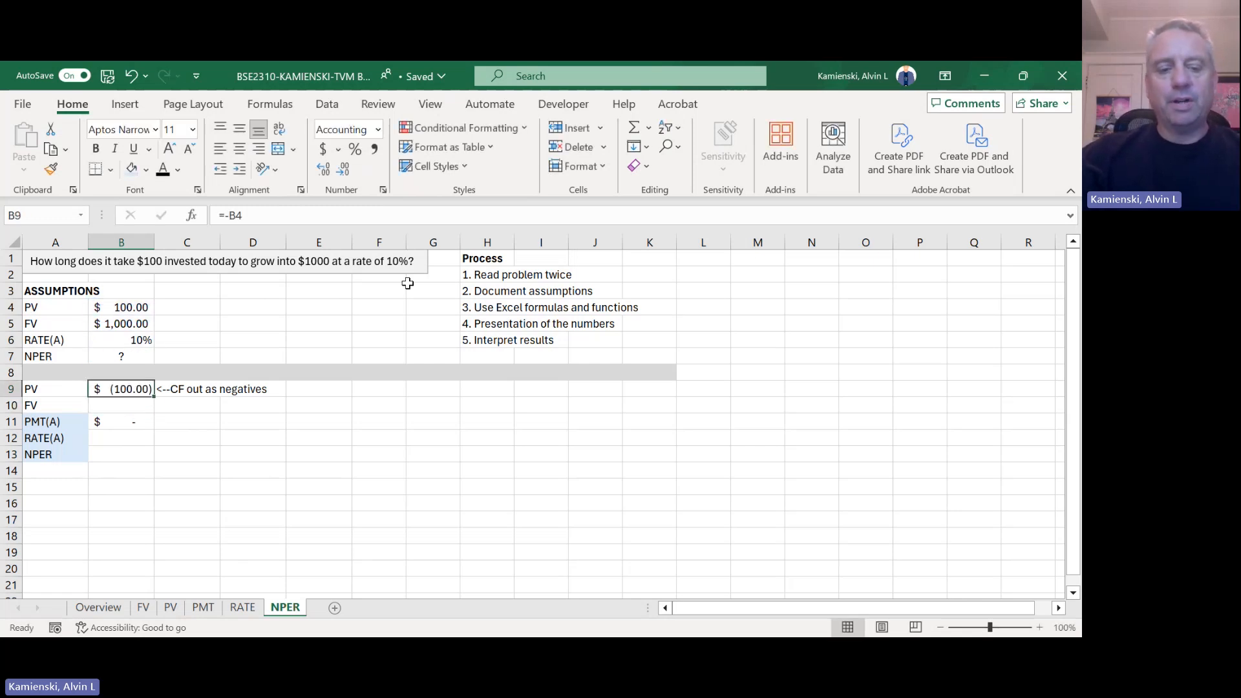
Step: Copy the negative link formula from B9 into B10 for the FV value
{"action": "key", "text": "ctrl+c"}
{"action": "key", "text": "Down"}
{"action": "key", "text": "Return"}
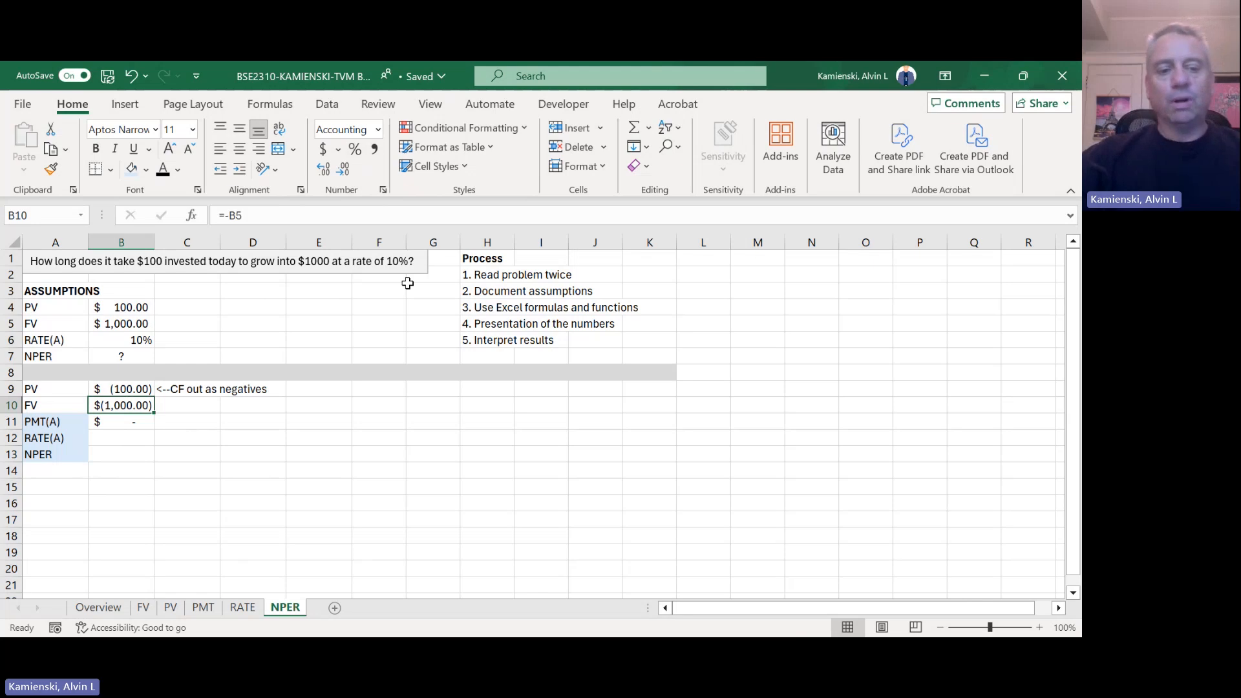
Step: Link the RATE(A) value in B12 to the assumed rate with the formula =B6
{"action": "key", "text": "Down"}
{"action": "key", "text": "Left"}
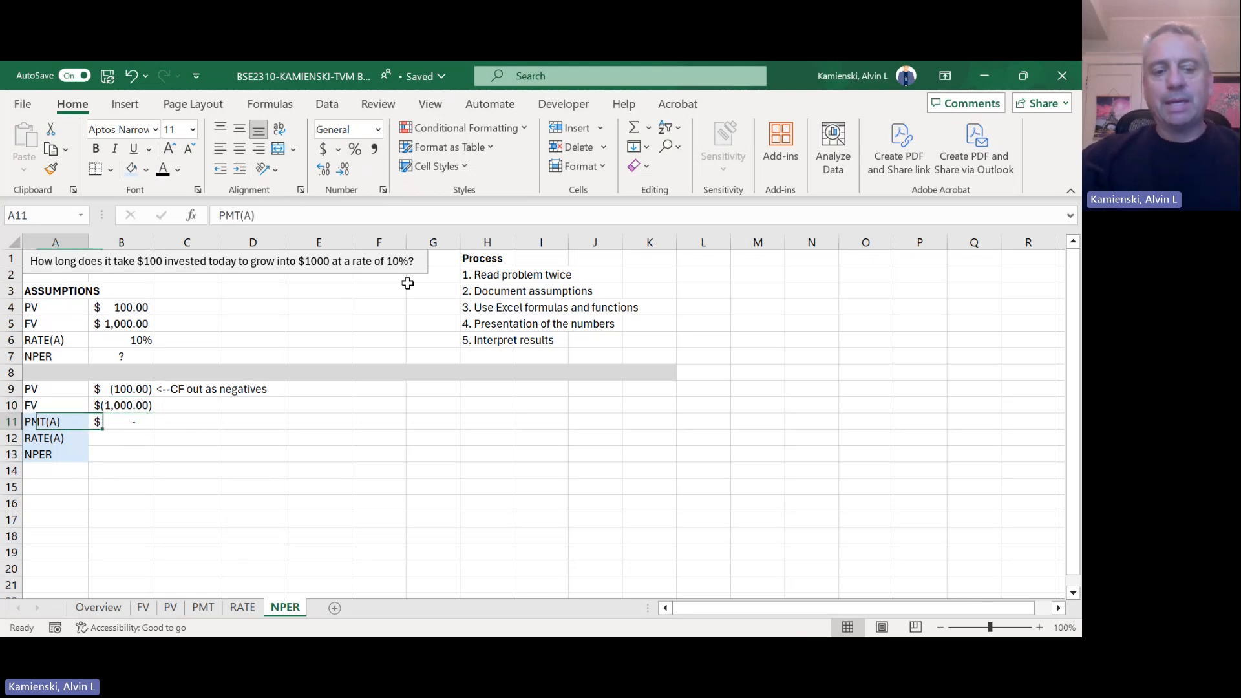
{"action": "key", "text": "Down"}
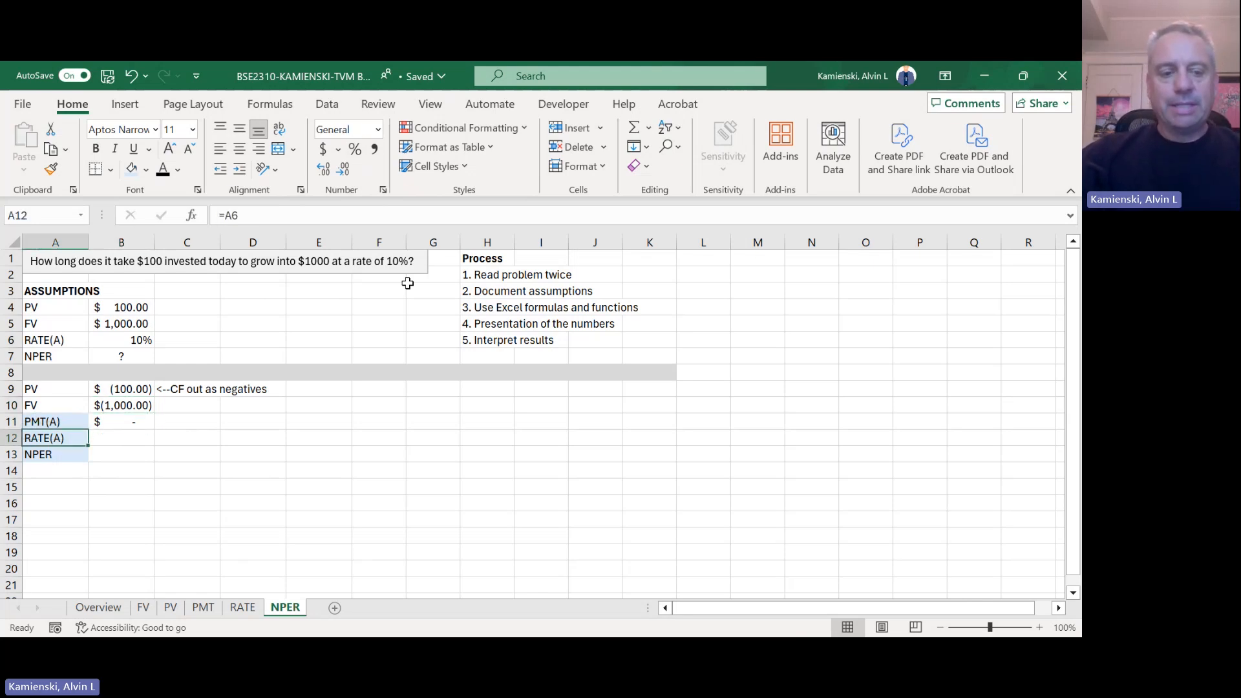
{"action": "key", "text": "Right"}
{"action": "type", "text": "="}
{"action": "key", "text": "Up"}
{"action": "key", "text": "Up"}
{"action": "key", "text": "Up"}
{"action": "key", "text": "Up"}
{"action": "key", "text": "Up"}
{"action": "key", "text": "Up"}
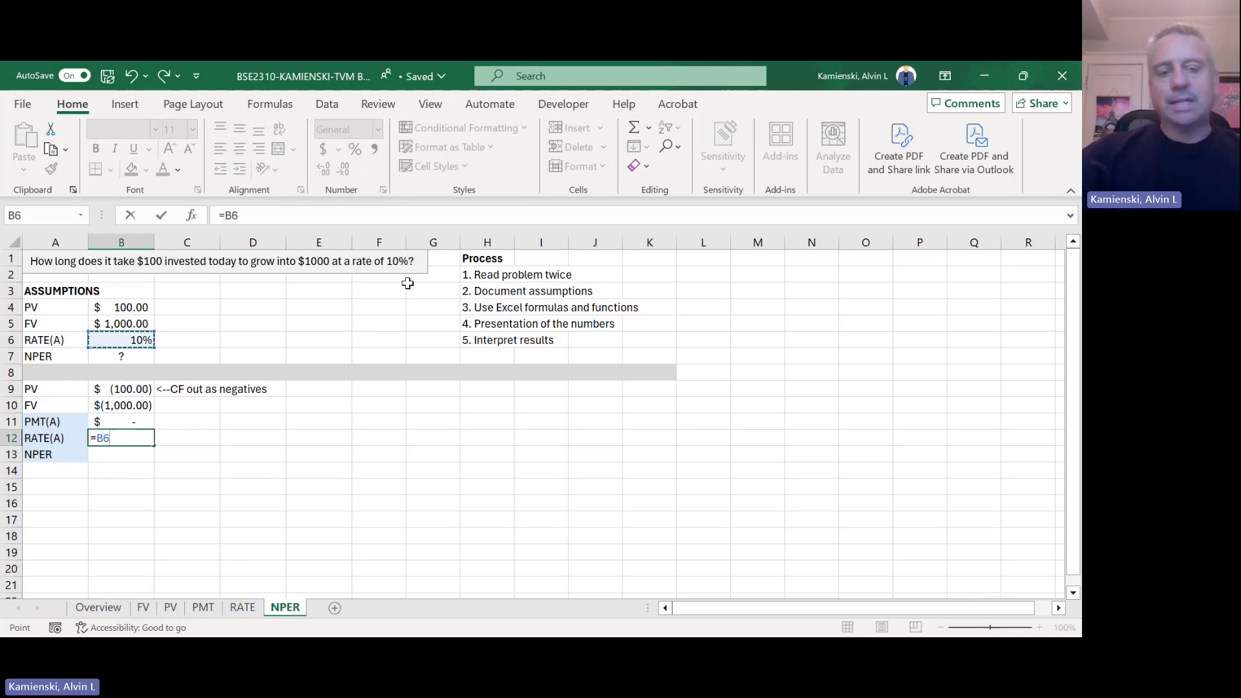
{"action": "key", "text": "ctrl+Return"}
Step: Extend the NPER label in A7 so that it reads NPER(A)
{"action": "key", "text": "Up"}
{"action": "key", "text": "Up"}
{"action": "key", "text": "Up"}
{"action": "key", "text": "Up"}
{"action": "key", "text": "Up"}
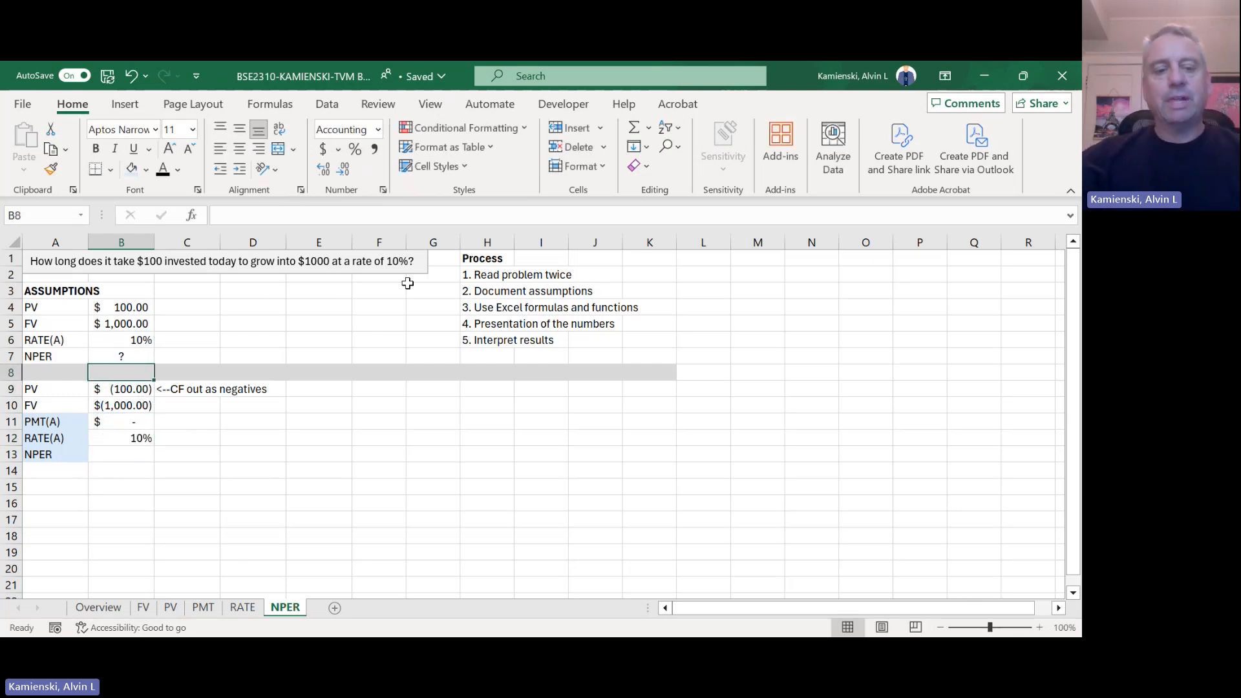
{"action": "key", "text": "Left"}
{"action": "key", "text": "F2"}
{"action": "type", "text": "("}
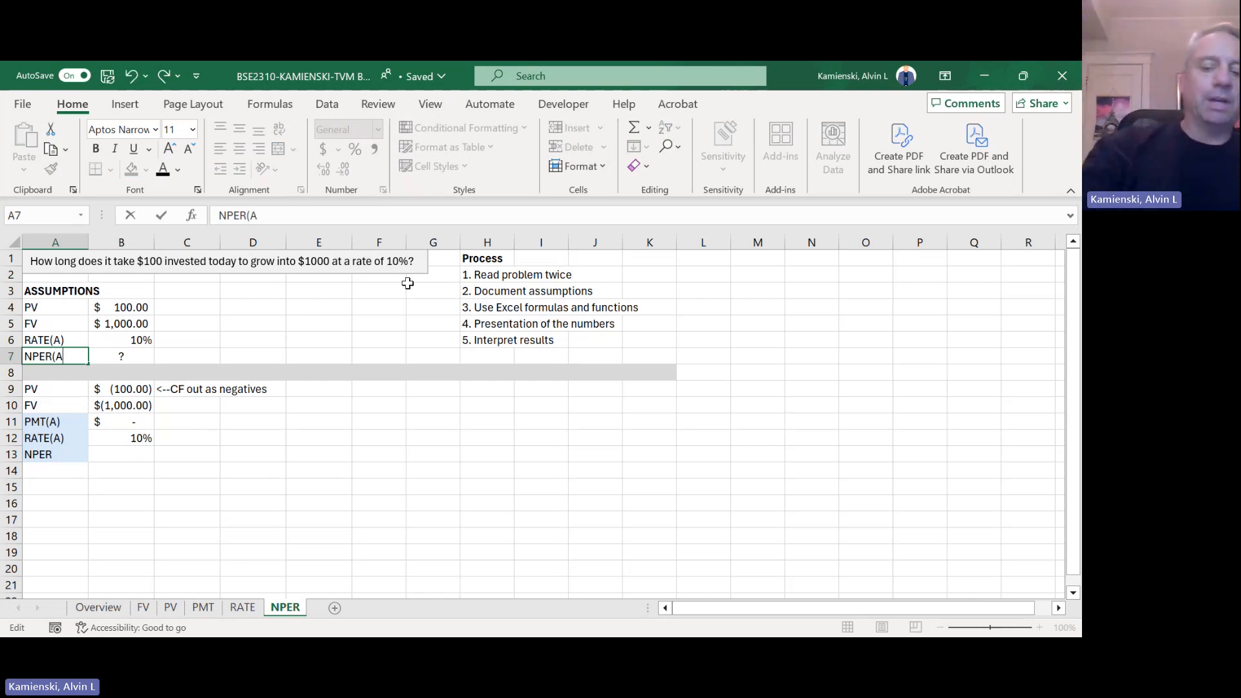
{"action": "type", "text": "A)"}
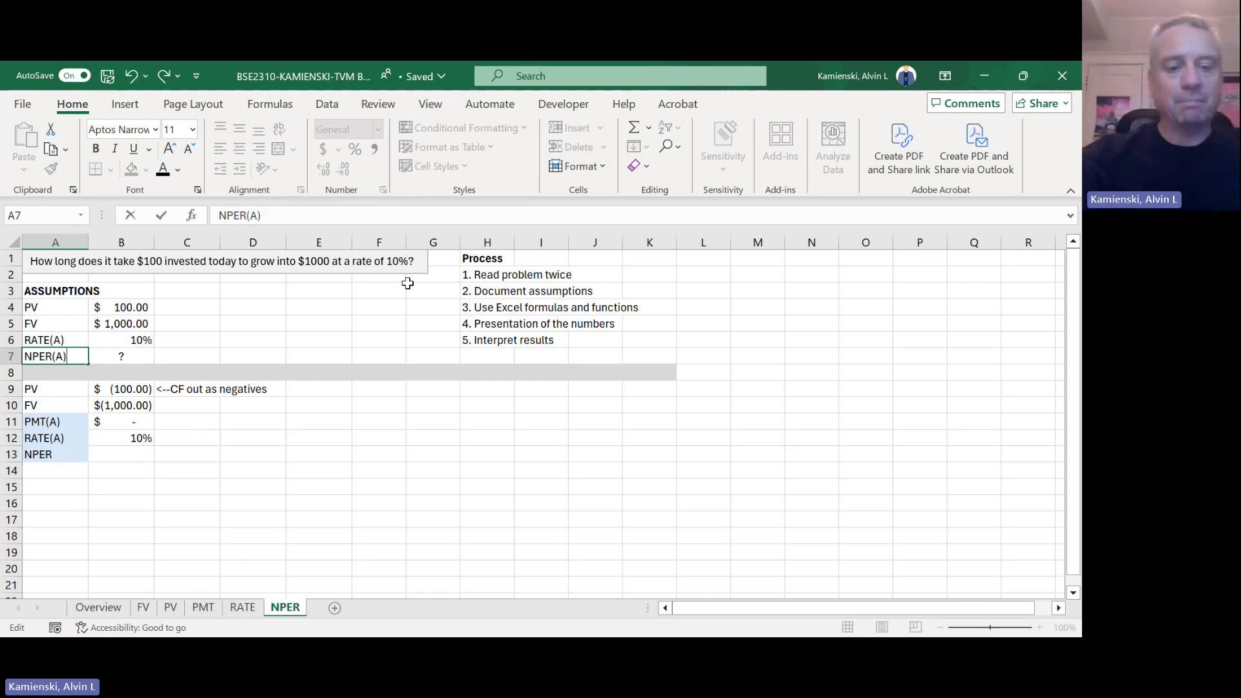
{"action": "key", "text": "Return"}
{"action": "key", "text": "Up"}
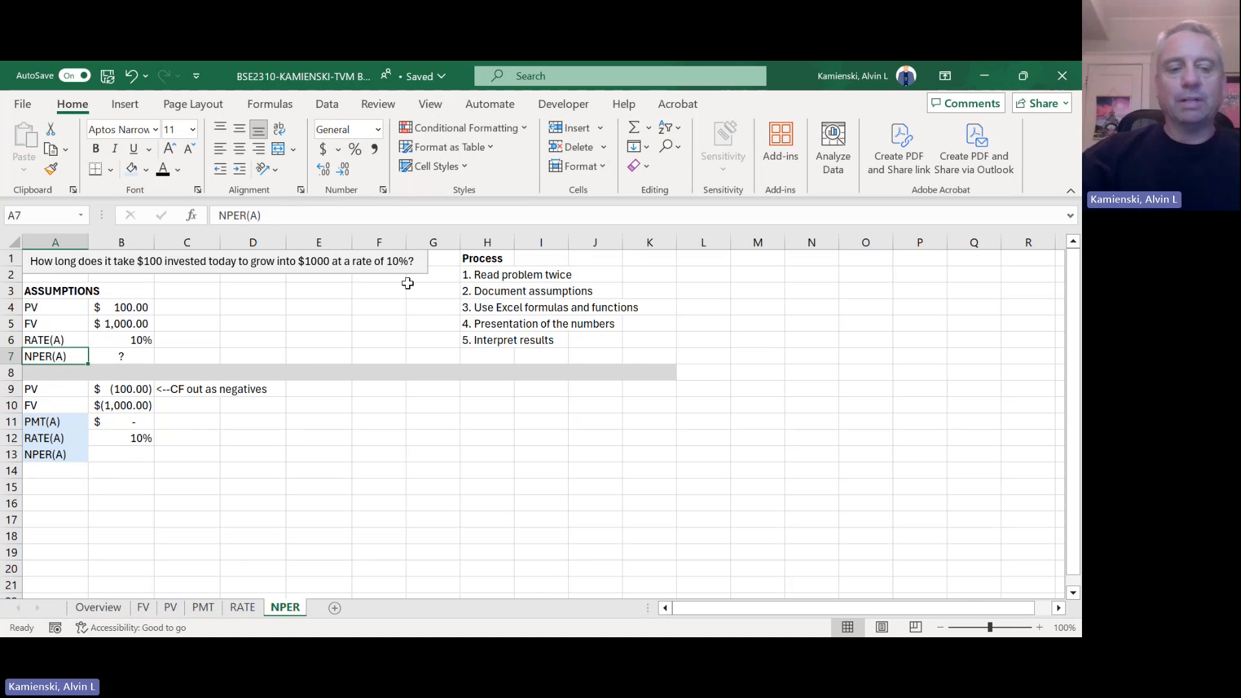
Step: Examine the NPER(A) label in A7 and its linked copy in A13
{"action": "key", "text": "shift+Right"}
{"action": "key", "text": "shift+Left"}
{"action": "key", "text": "Down"}
{"action": "key", "text": "Down"}
{"action": "key", "text": "Down"}
{"action": "key", "text": "Down"}
{"action": "key", "text": "Down"}
{"action": "key", "text": "Down"}
{"action": "key", "text": "shift+Right"}
{"action": "key", "text": "shift+Left"}
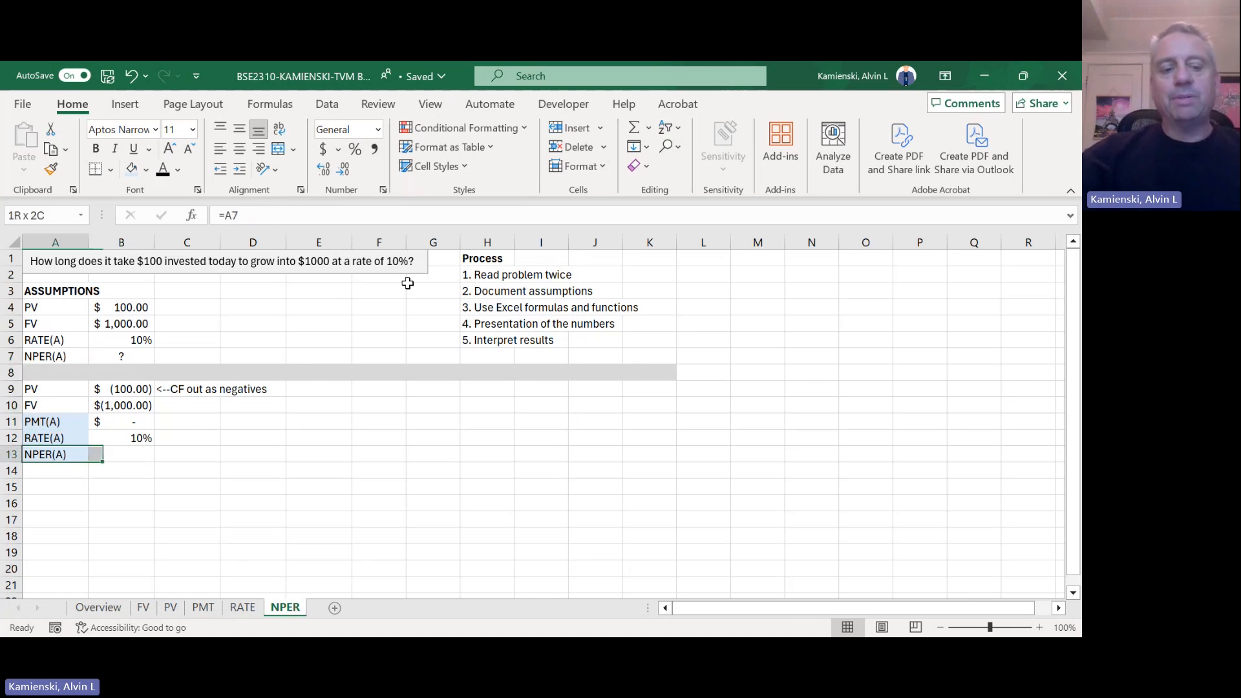
{"action": "key", "text": "Right"}
{"action": "key", "text": "Left"}
{"action": "key", "text": "Right"}
{"action": "key", "text": "Left"}
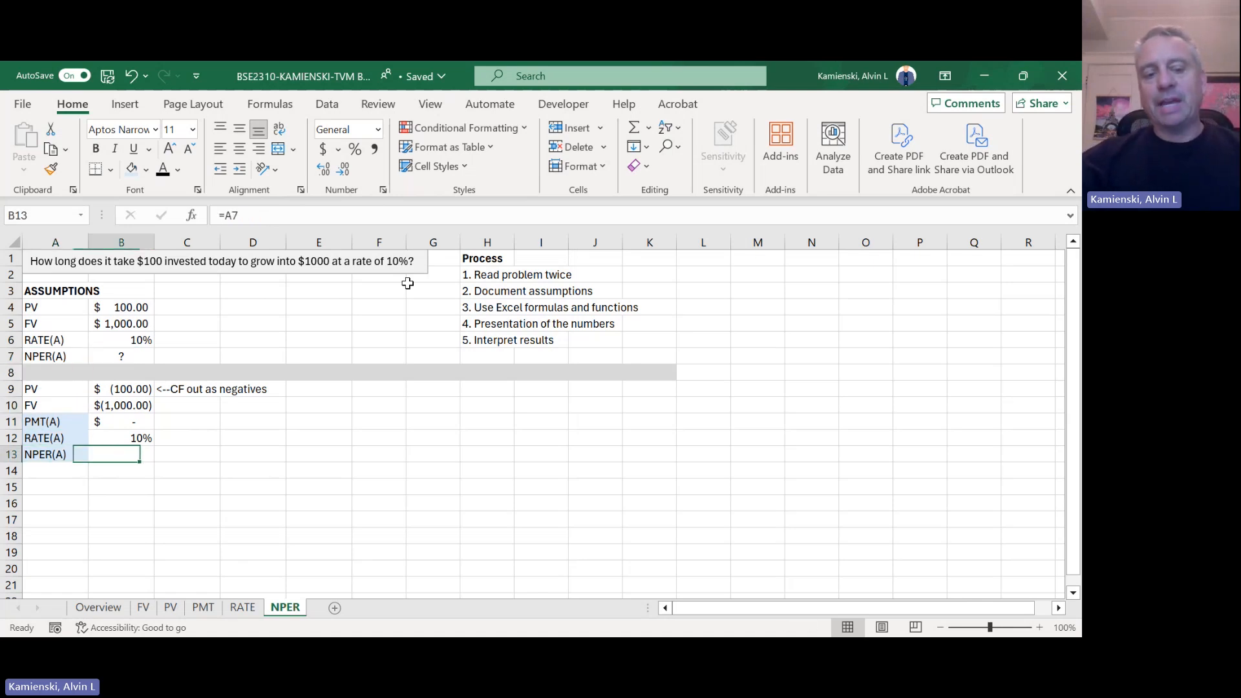
Step: Insert the financial function NPER in cell B13
{"action": "key", "text": "Right"}
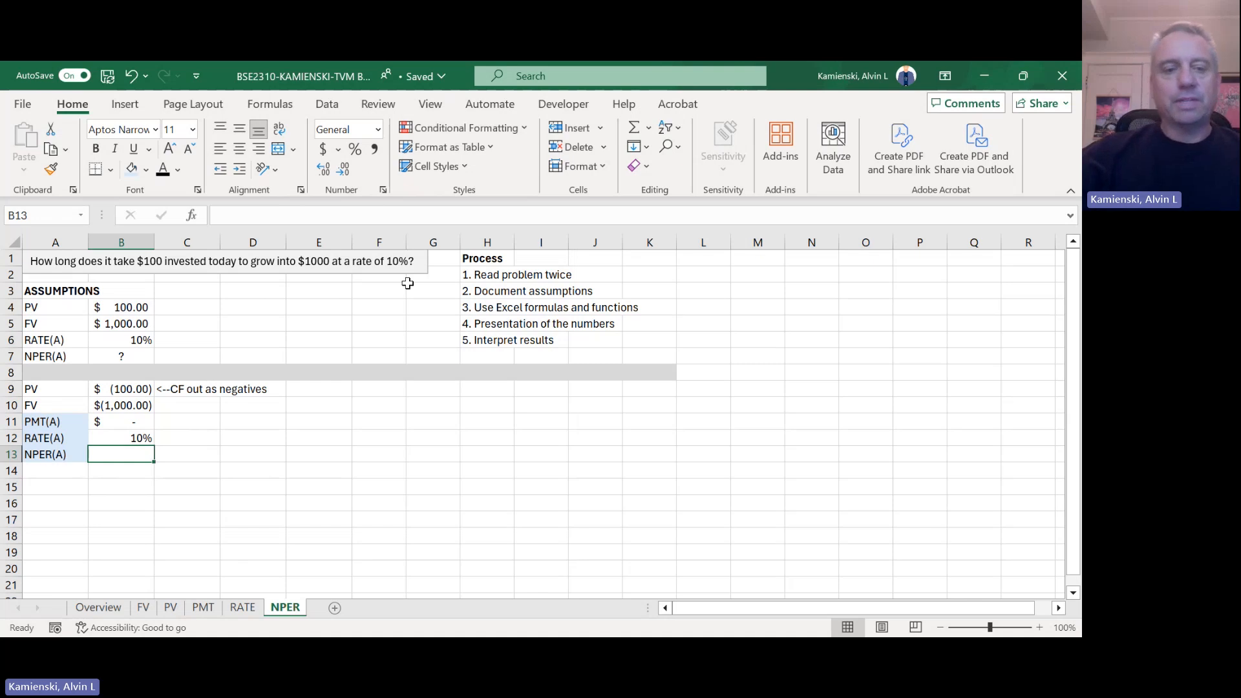
{"action": "left_click", "coordinate": [270, 104]}
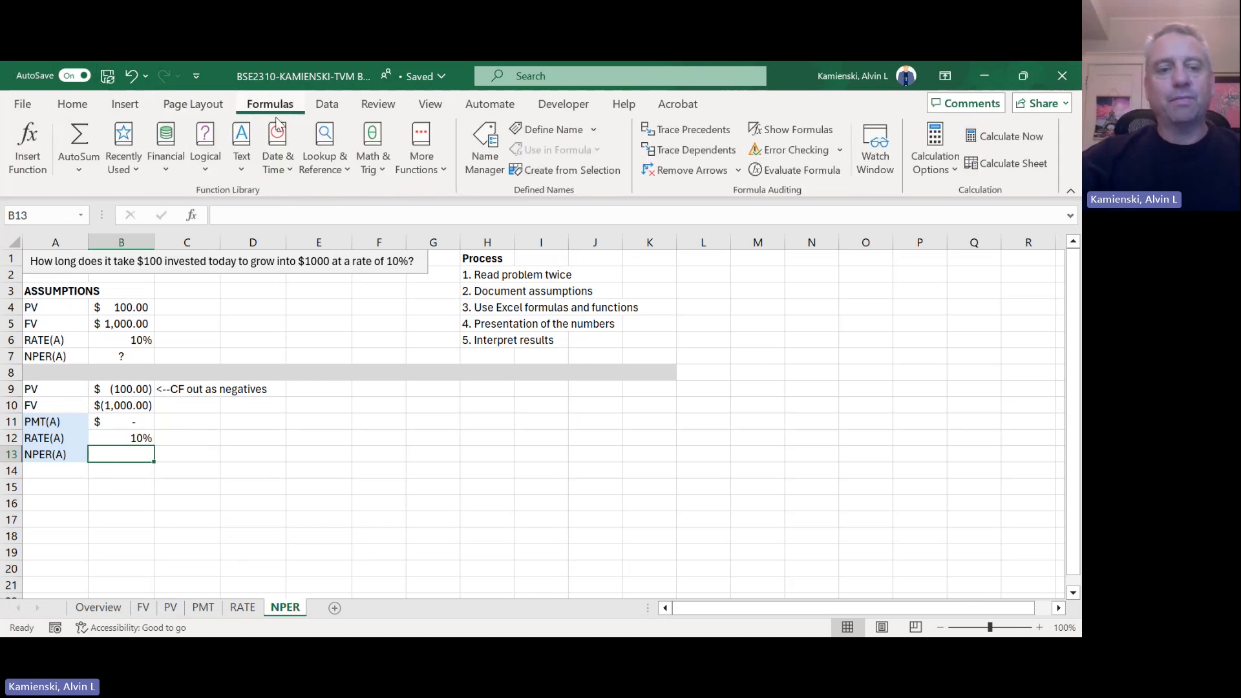
{"action": "left_click", "coordinate": [166, 152]}
{"action": "right_click", "coordinate": [230, 309]}
{"action": "scroll", "coordinate": [230, 309], "scroll_direction": "down", "scroll_amount": 6}
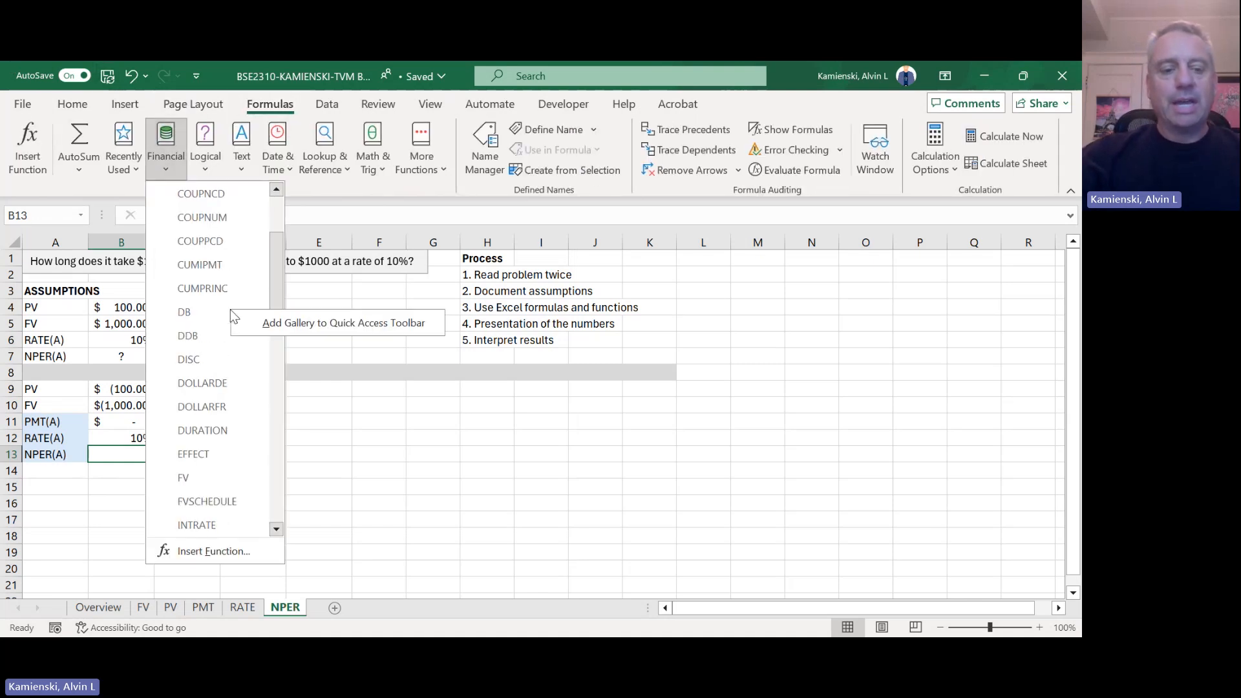
{"action": "left_click", "coordinate": [208, 406]}
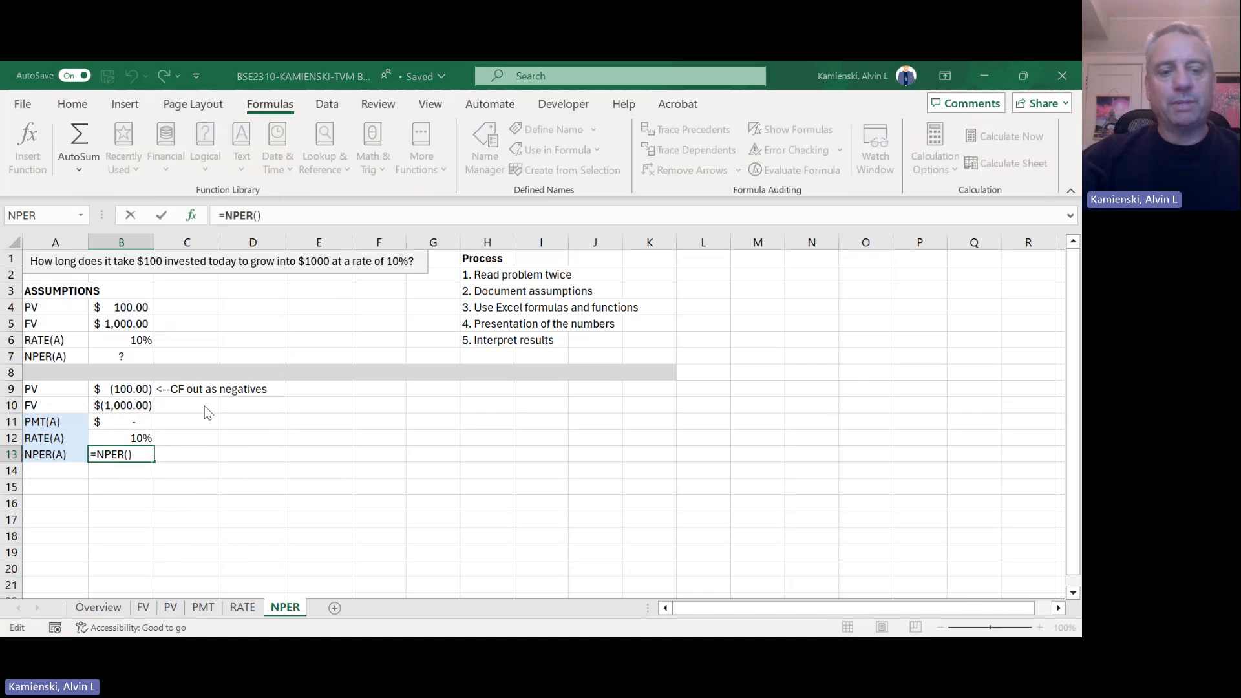
Step: Complete the function in B13 as =NPER(B12,B11,B9,B10), supplying rate, payment, PV and FV
{"action": "left_click", "coordinate": [146, 433]}
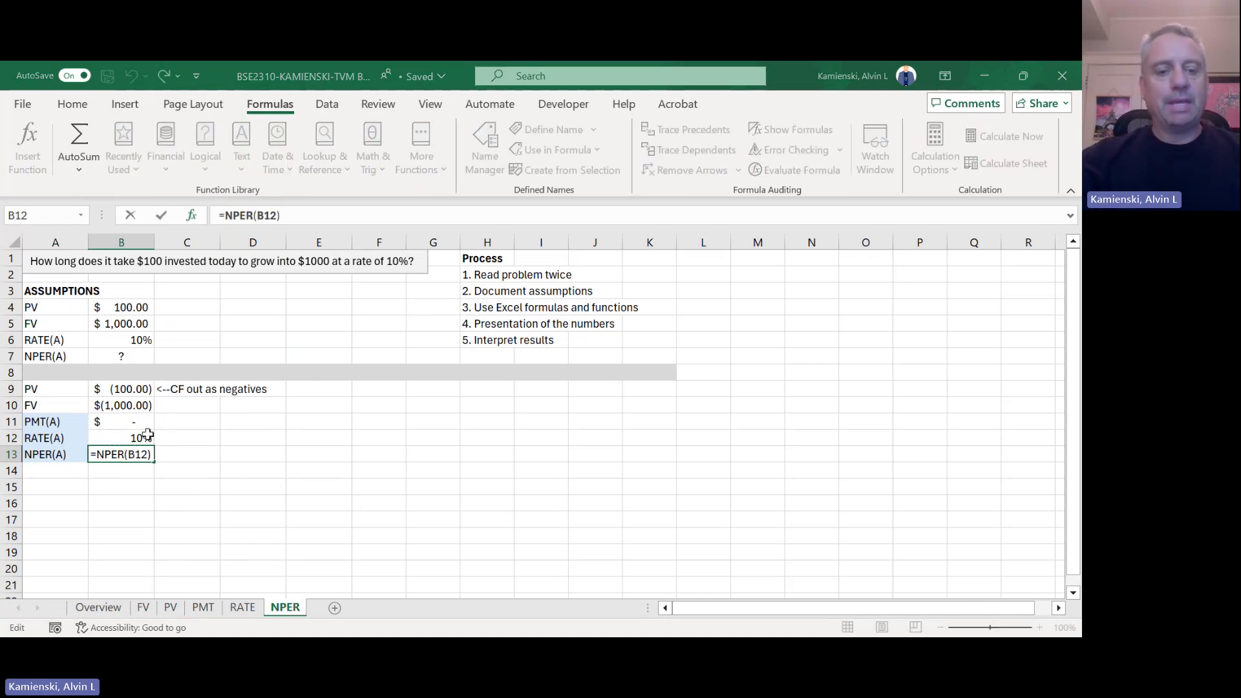
{"action": "type", "text": ","}
{"action": "left_click", "coordinate": [126, 422]}
{"action": "type", "text": ","}
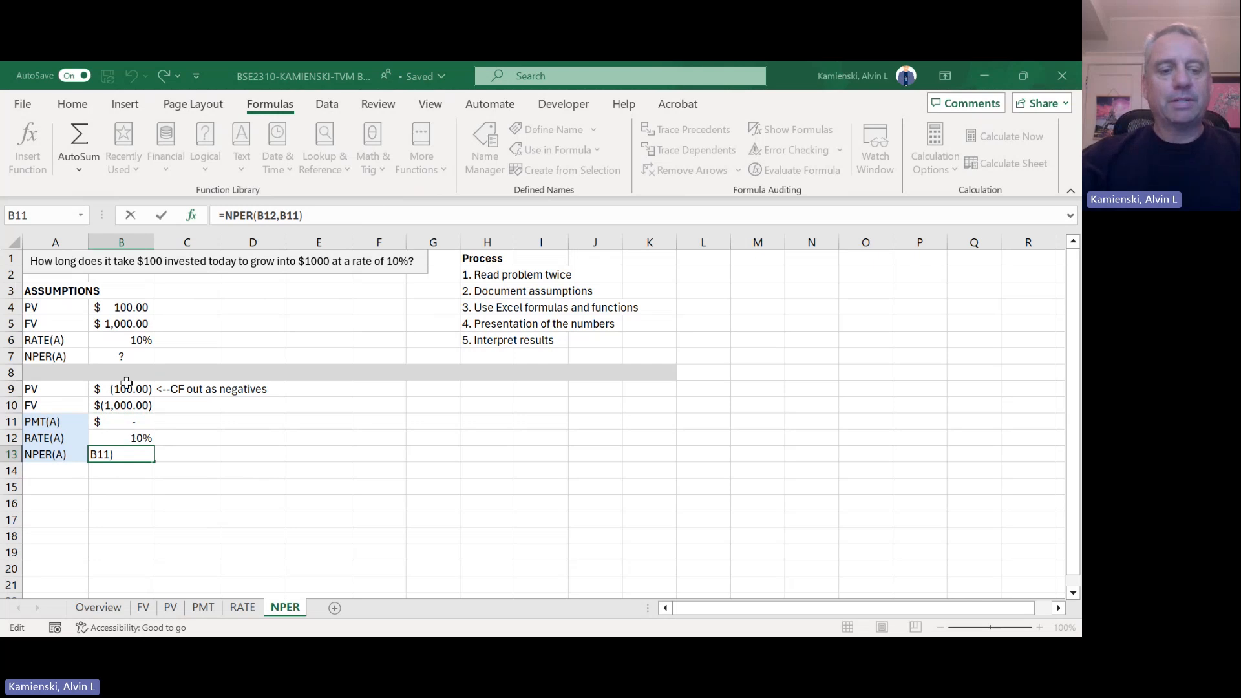
{"action": "left_click", "coordinate": [127, 388]}
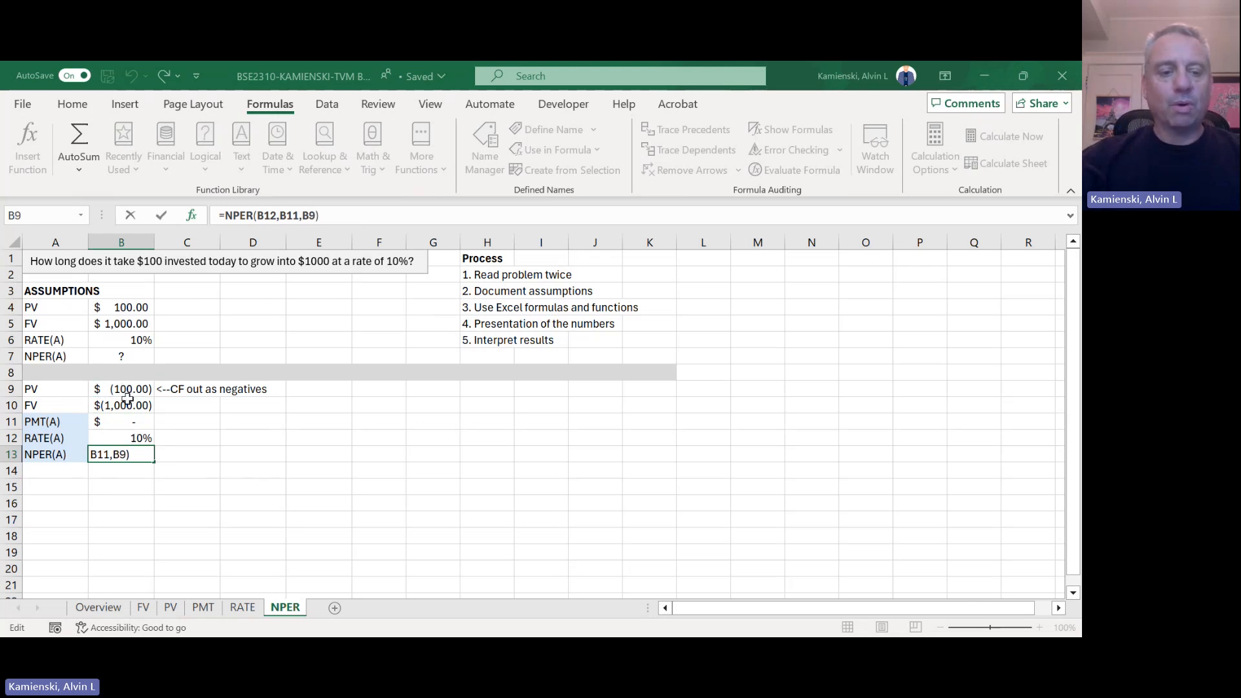
{"action": "type", "text": ","}
{"action": "left_click", "coordinate": [128, 404]}
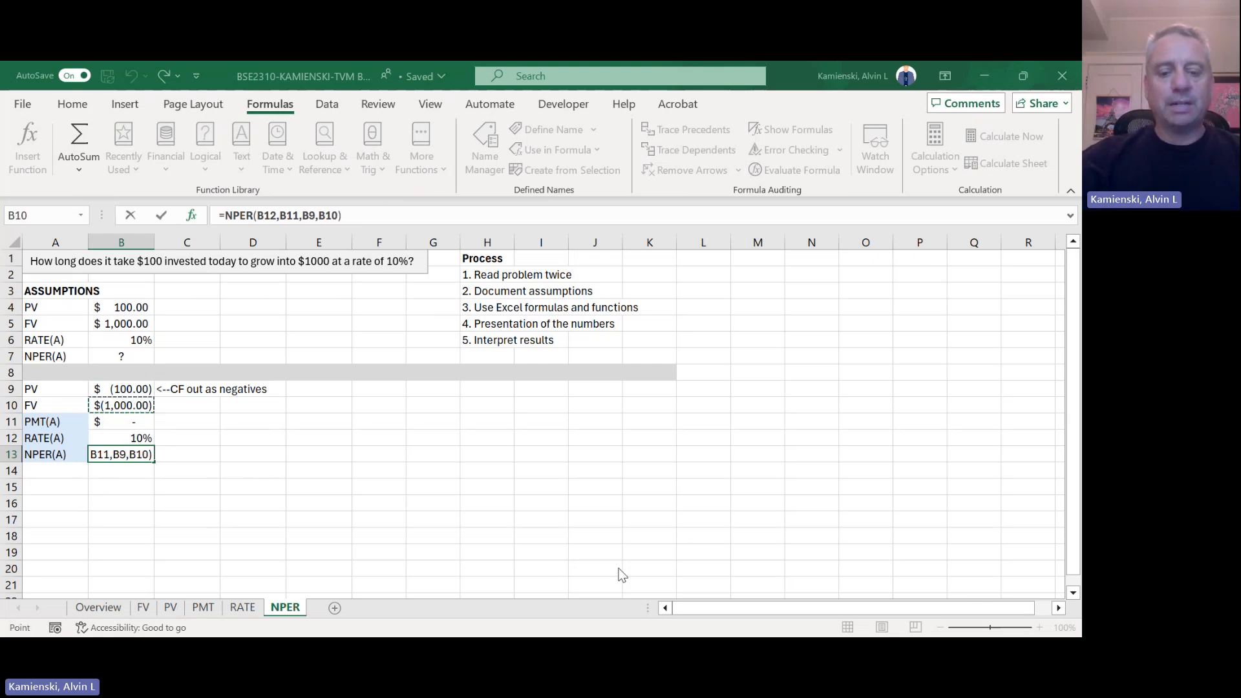
{"action": "key", "text": "ctrl+Return"}
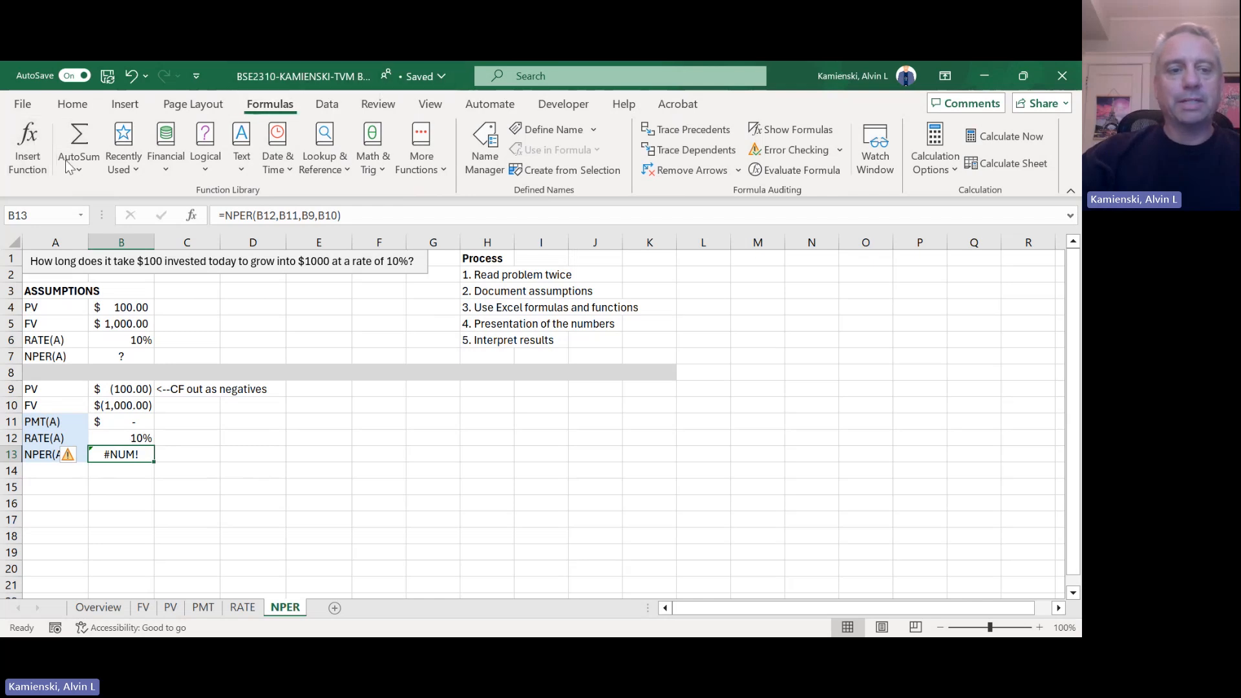
Step: Review the NPER function arguments in B13 and the signs of the PV and FV cash flows in B9 and B10
{"action": "left_click", "coordinate": [31, 152]}
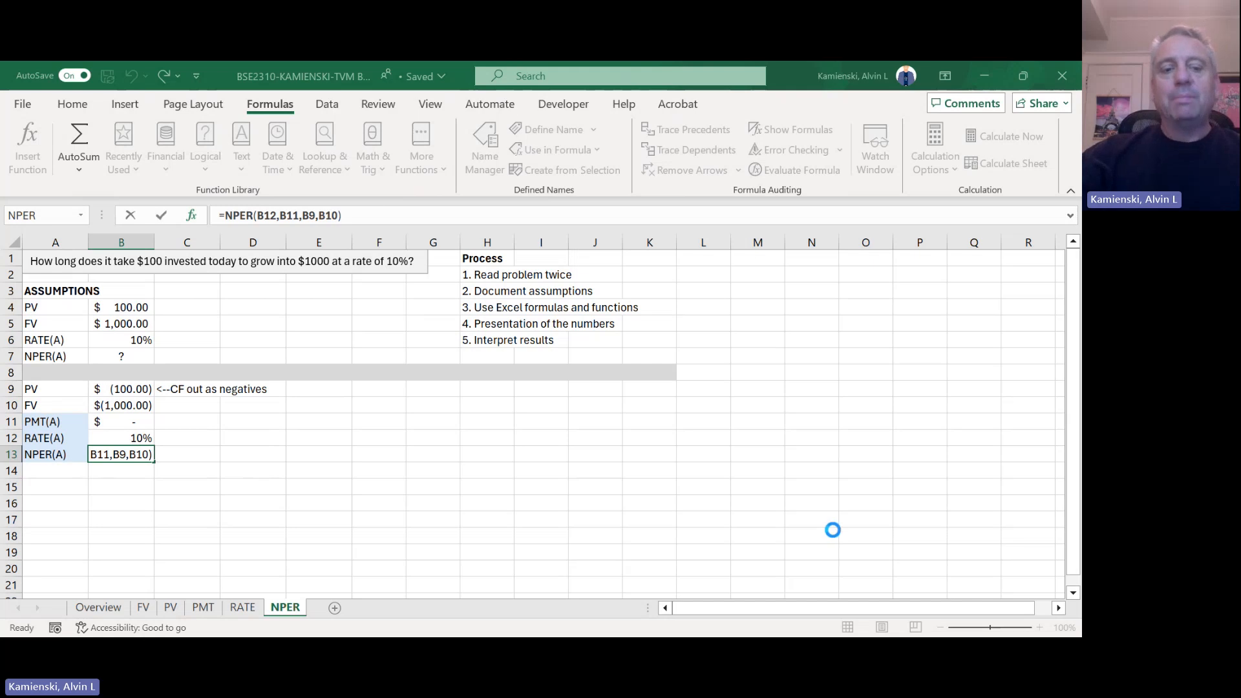
{"action": "key", "text": "Return"}
{"action": "key", "text": "Up"}
{"action": "key", "text": "Up"}
{"action": "key", "text": "Up"}
{"action": "key", "text": "Up"}
{"action": "key", "text": "Up"}
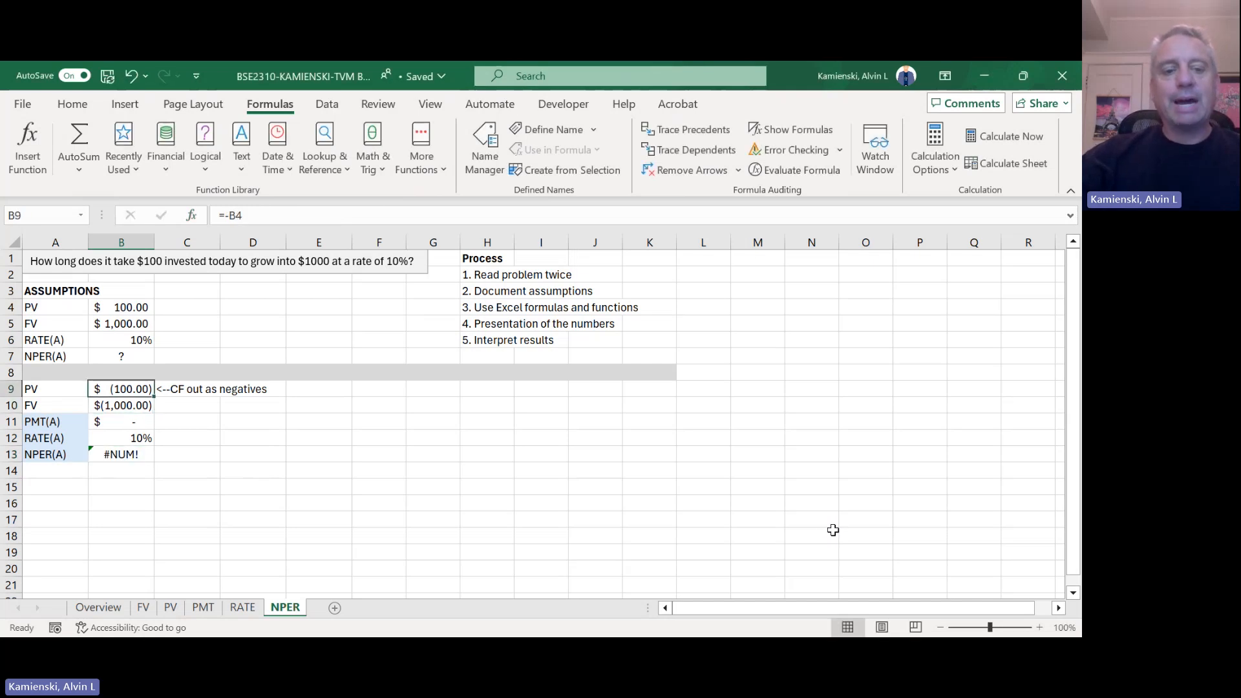
{"action": "key", "text": "Down"}
{"action": "key", "text": "Up"}
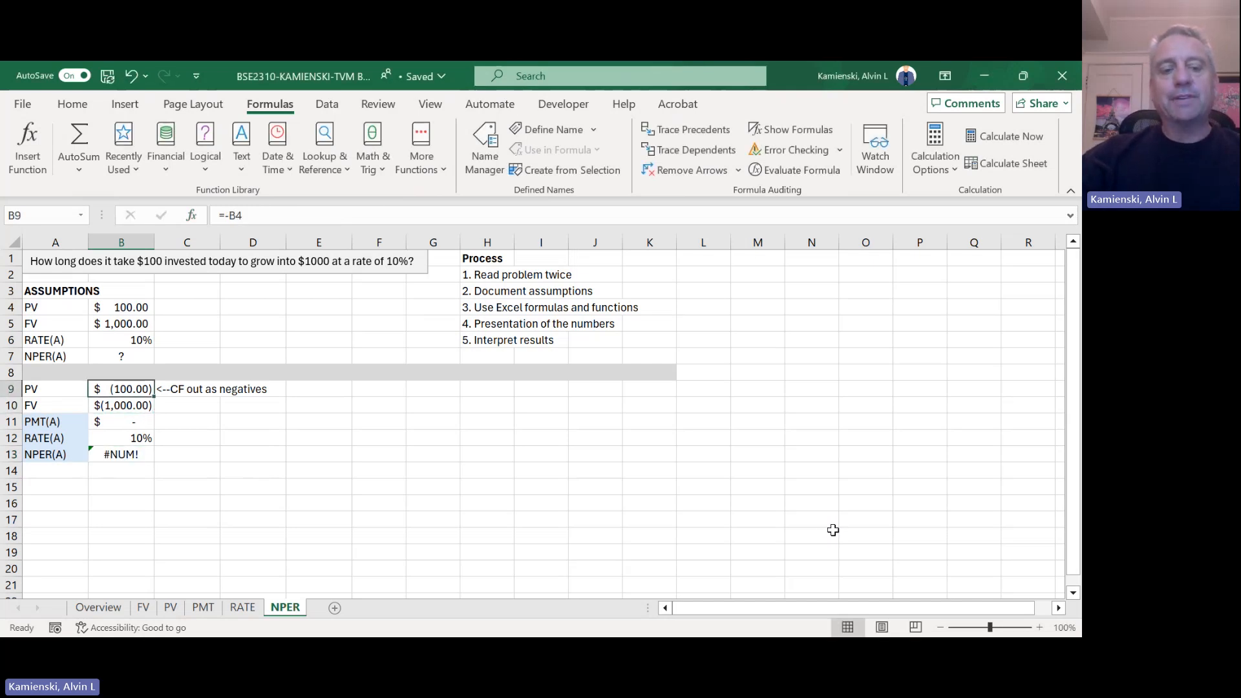
{"action": "key", "text": "Right"}
{"action": "key", "text": "Left"}
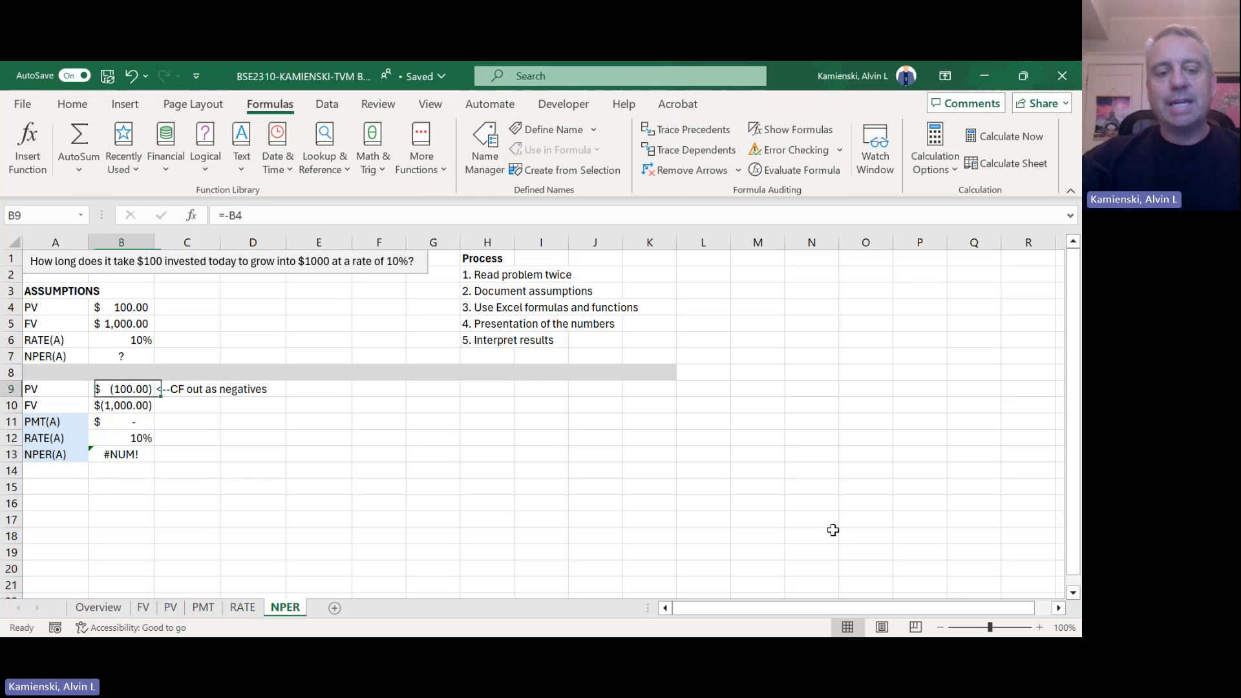
{"action": "key", "text": "Right"}
{"action": "key", "text": "Left"}
{"action": "key", "text": "Down"}
{"action": "key", "text": "Right"}
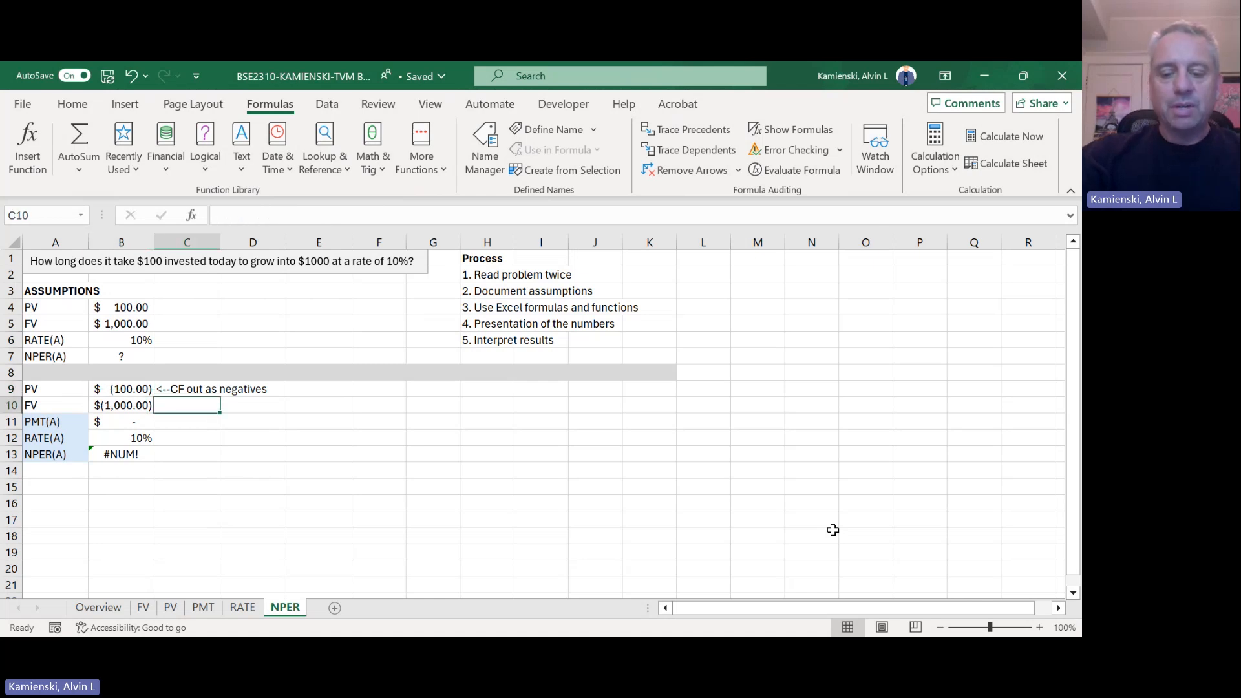
Step: Enter the note "<--CF IN as positives" in C10 beside the FV cash flow
{"action": "type", "text": "<--CF I"}
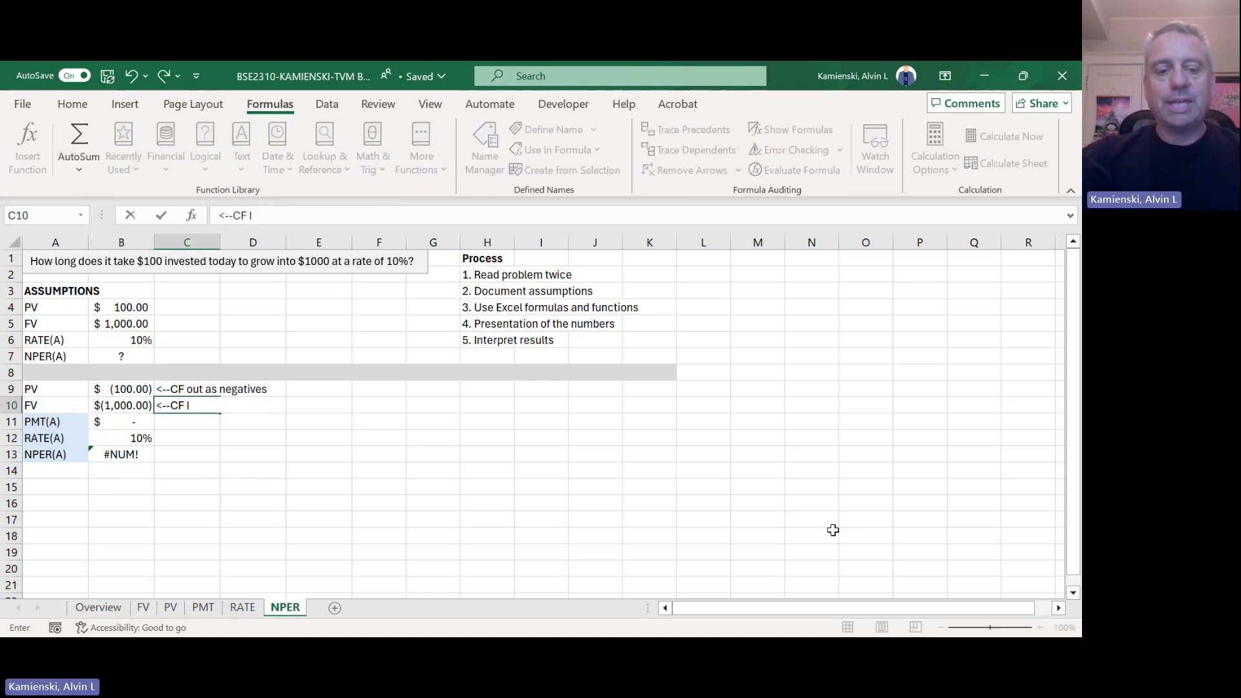
{"action": "type", "text": "N are positives"}
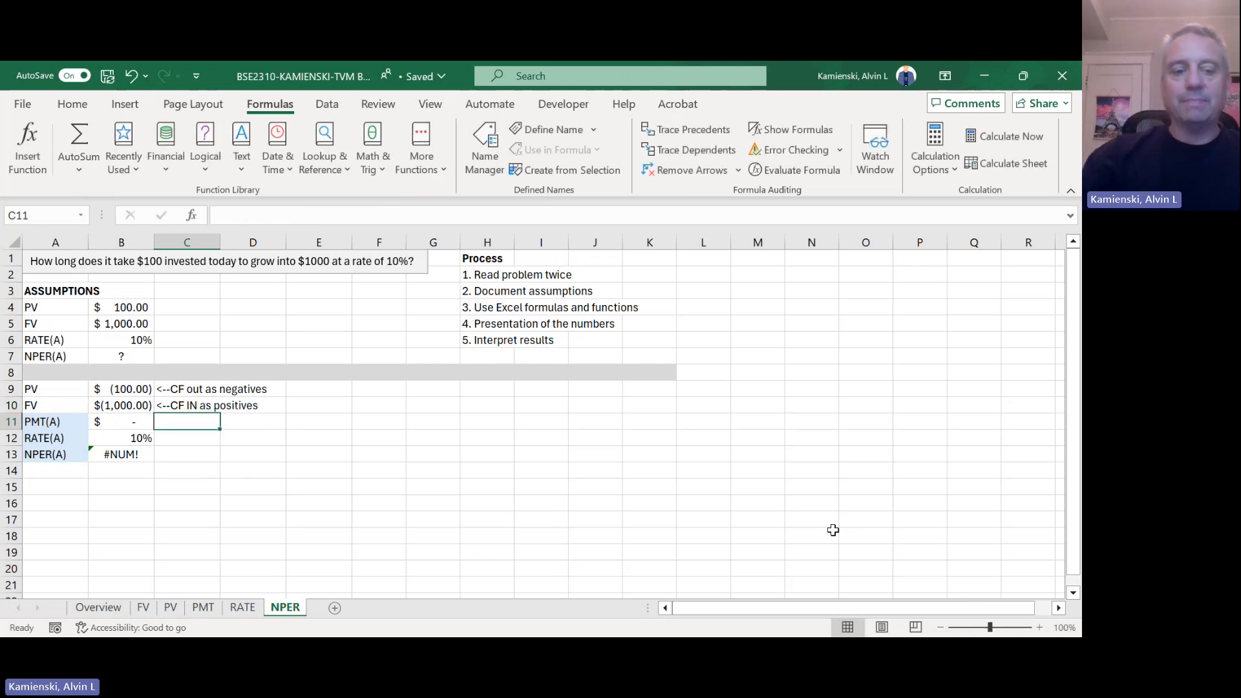
Step: Replace the FV formula in B10 with =B5 so the cash inflow carries a positive sign
{"action": "key", "text": "Up"}
{"action": "key", "text": "Left"}
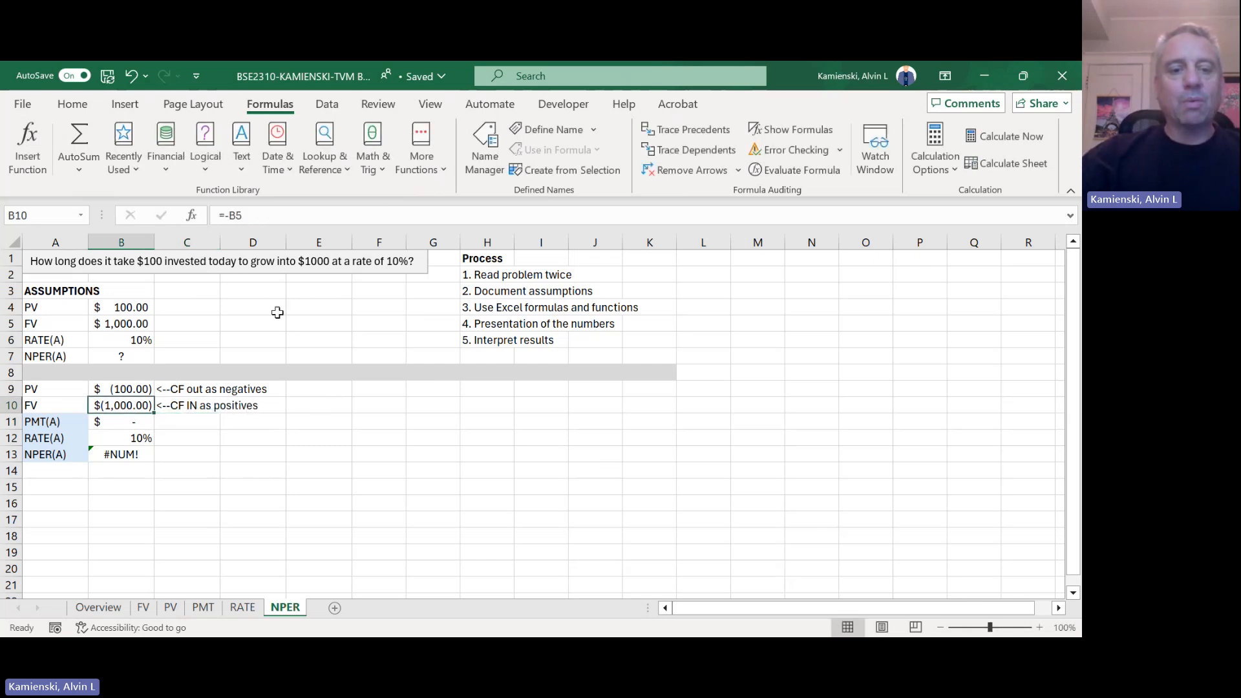
{"action": "left_click", "coordinate": [230, 215]}
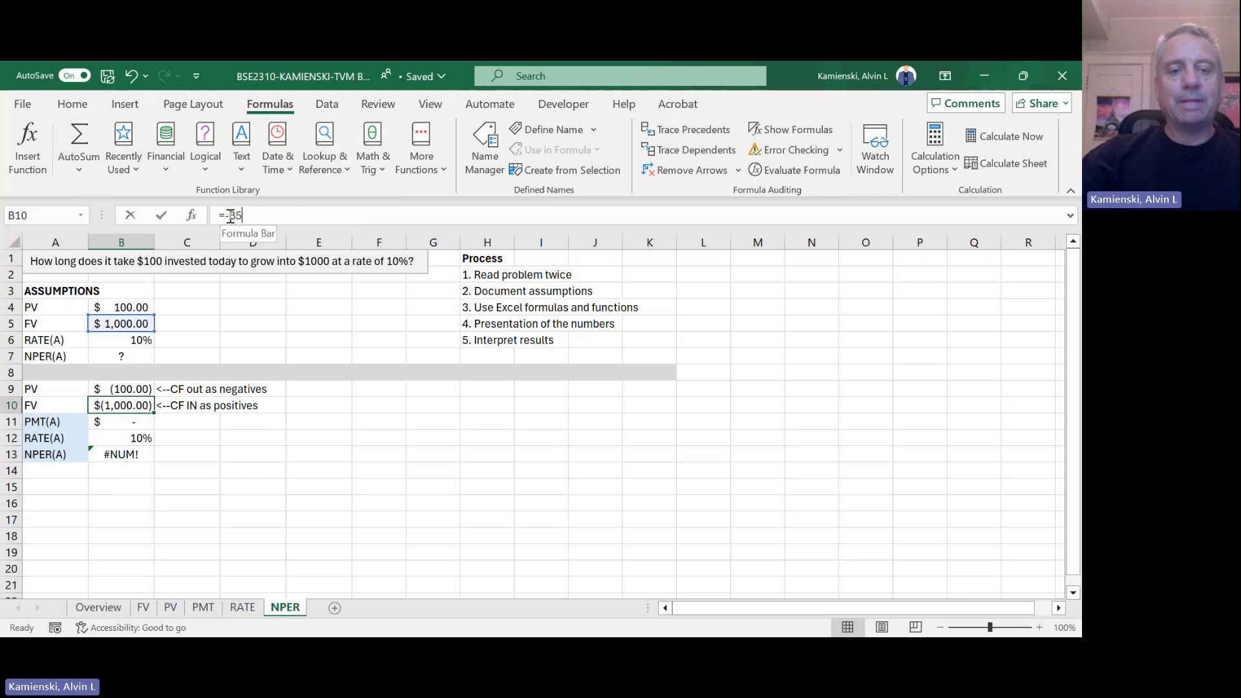
{"action": "key", "text": "Return"}
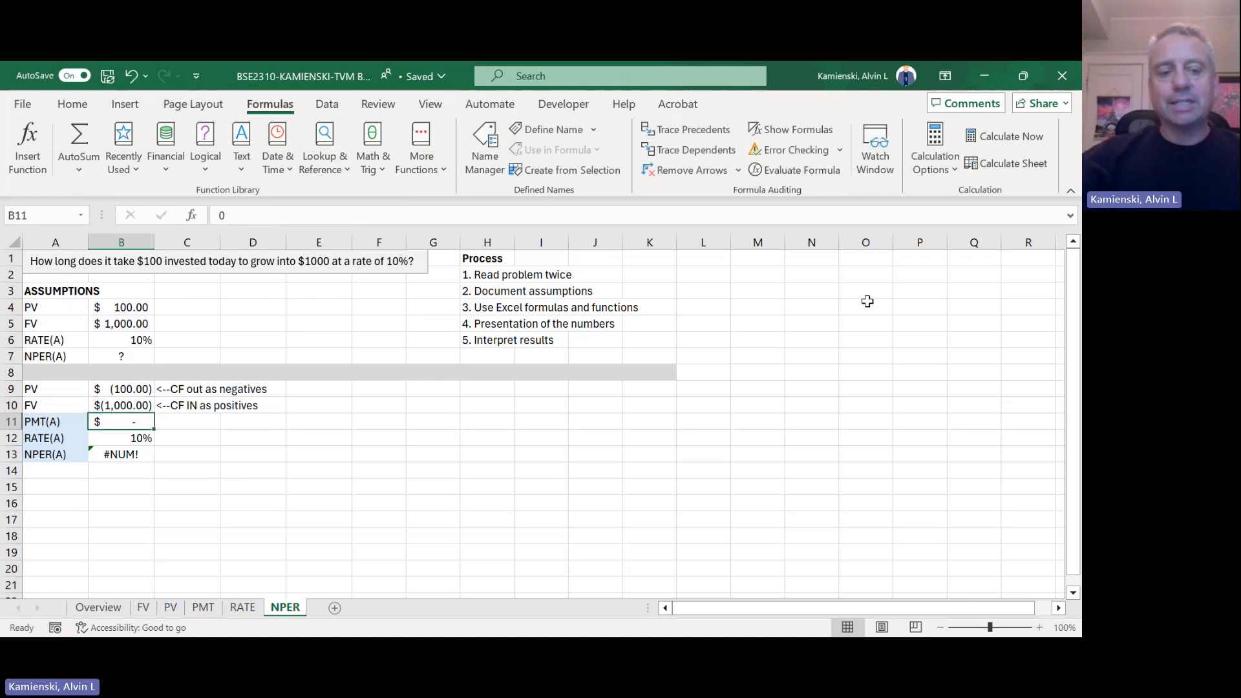
{"action": "key", "text": "Up"}
{"action": "type", "text": "="}
{"action": "key", "text": "Up"}
{"action": "key", "text": "Up"}
{"action": "key", "text": "Up"}
{"action": "key", "text": "Up"}
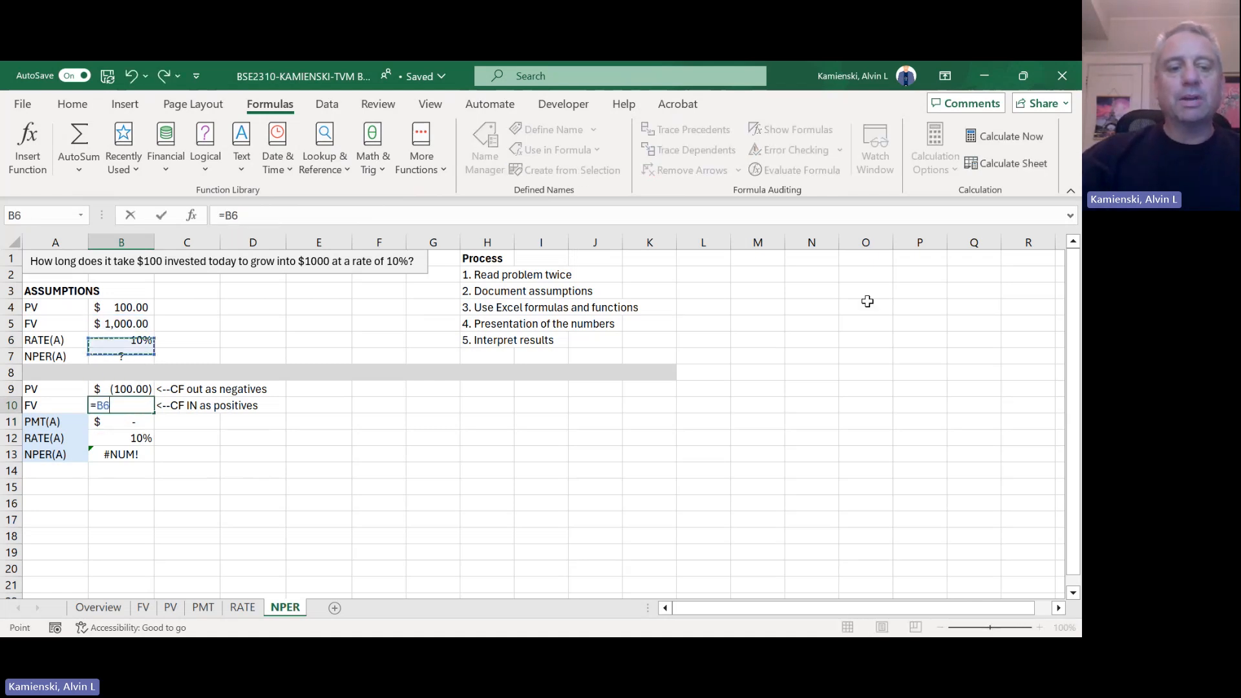
{"action": "key", "text": "Up"}
{"action": "key", "text": "Return"}
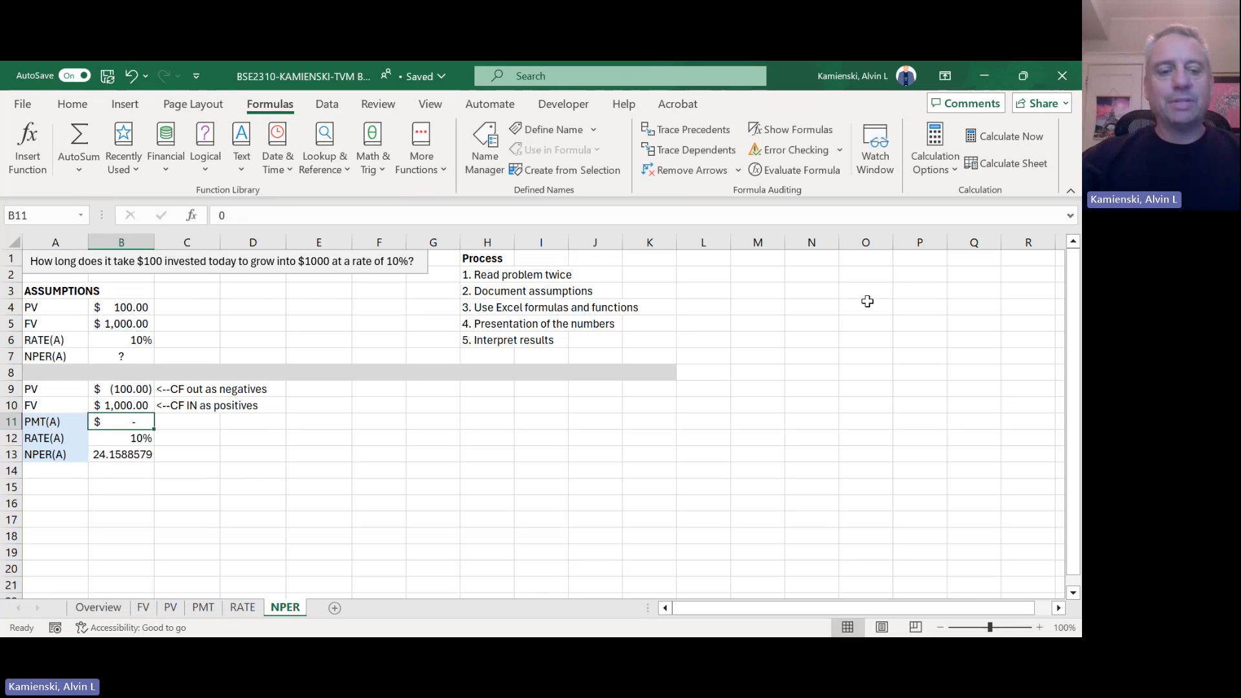
Step: Format the NPER result in B13 with the comma number style
{"action": "key", "text": "Down"}
{"action": "key", "text": "Down"}
{"action": "key", "text": "Left"}
{"action": "key", "text": "Right"}
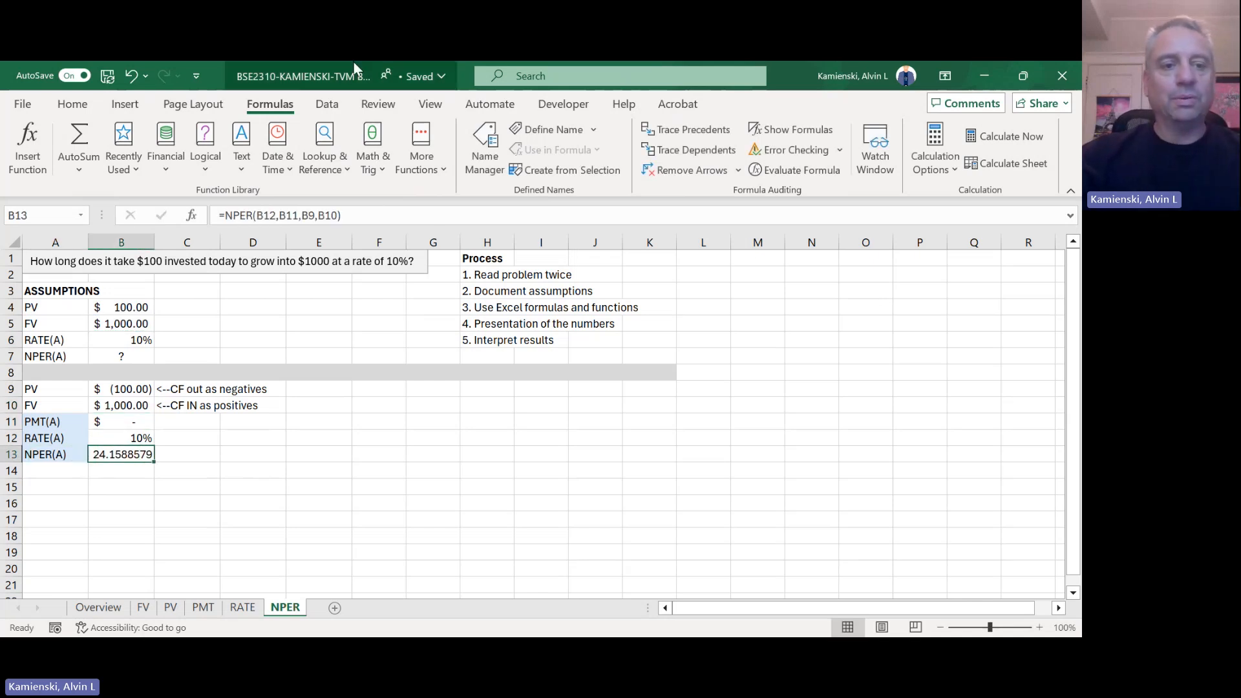
{"action": "left_click", "coordinate": [58, 110]}
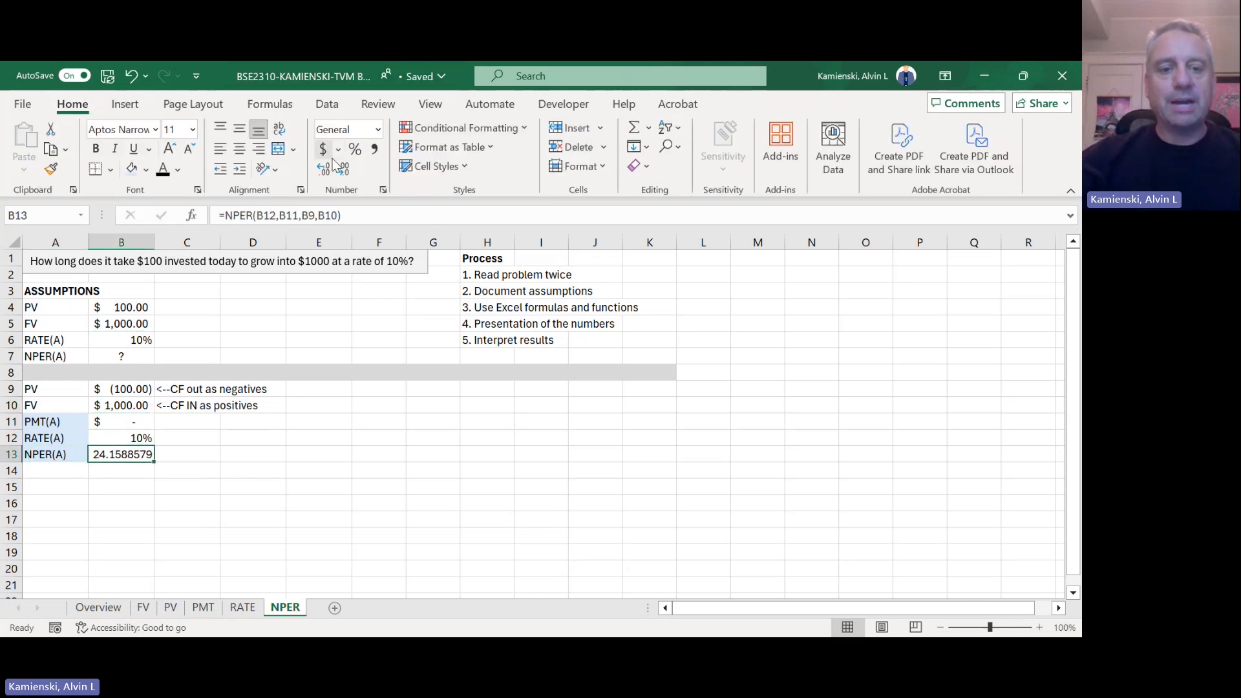
{"action": "left_click", "coordinate": [374, 151]}
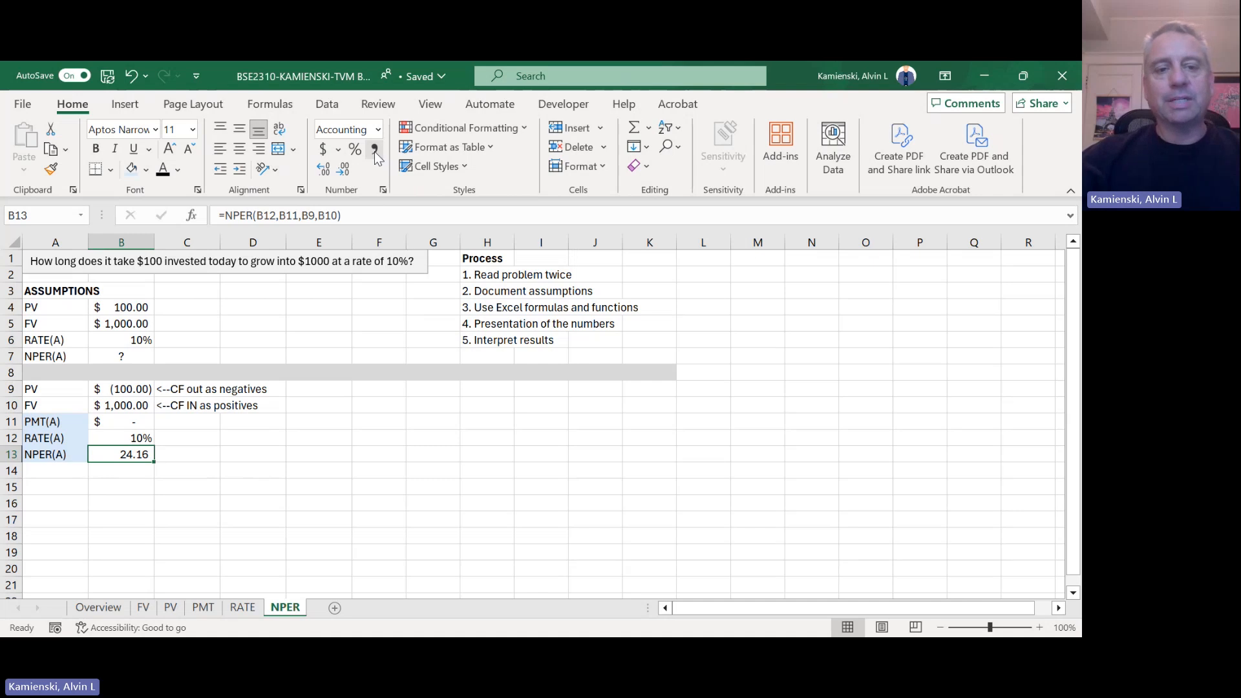
Step: Enter in C13 "It would take over 24 years for $100 to grow into $1000 if you earned a 10% annual rate of return"
{"action": "key", "text": "Down"}
{"action": "key", "text": "Up"}
{"action": "key", "text": "Right"}
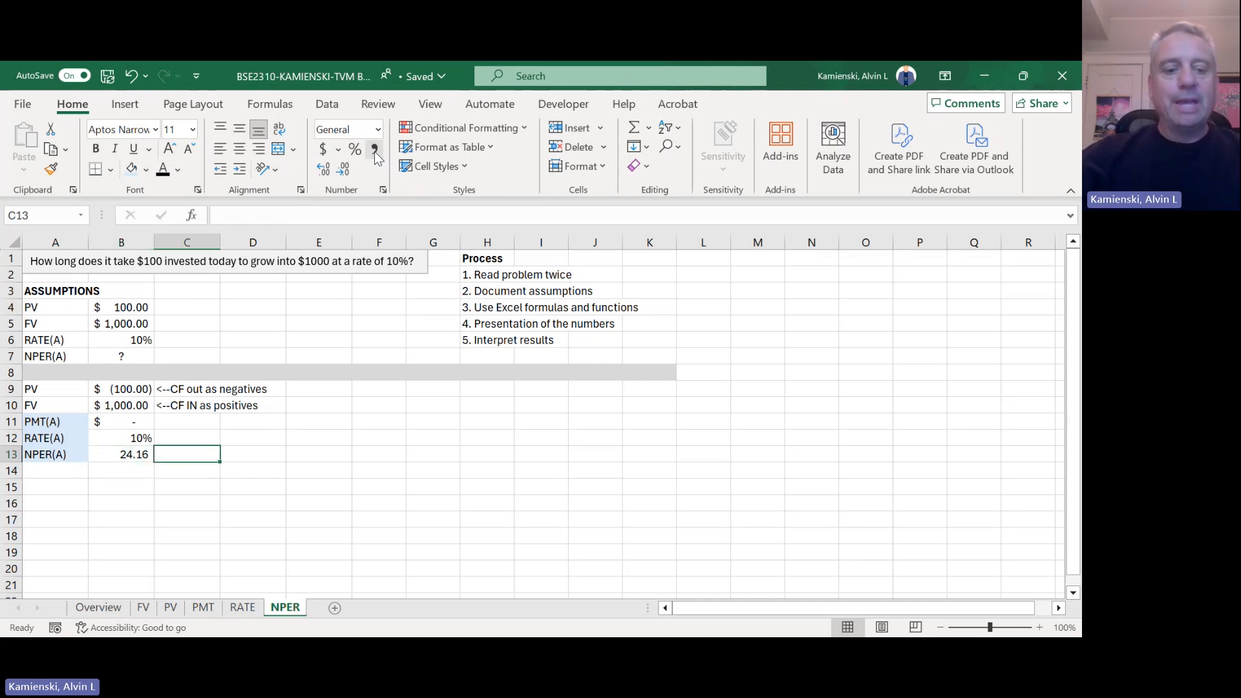
{"action": "type", "text": "It would take"}
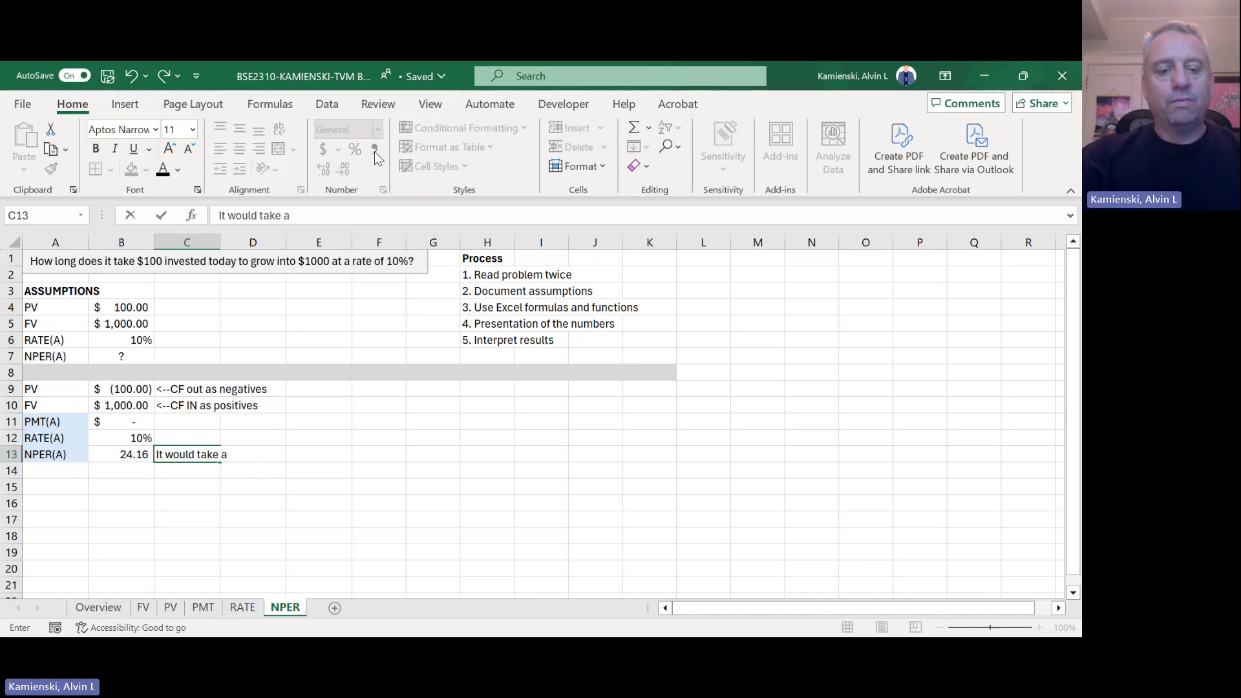
{"action": "type", "text": " over 24 years for"}
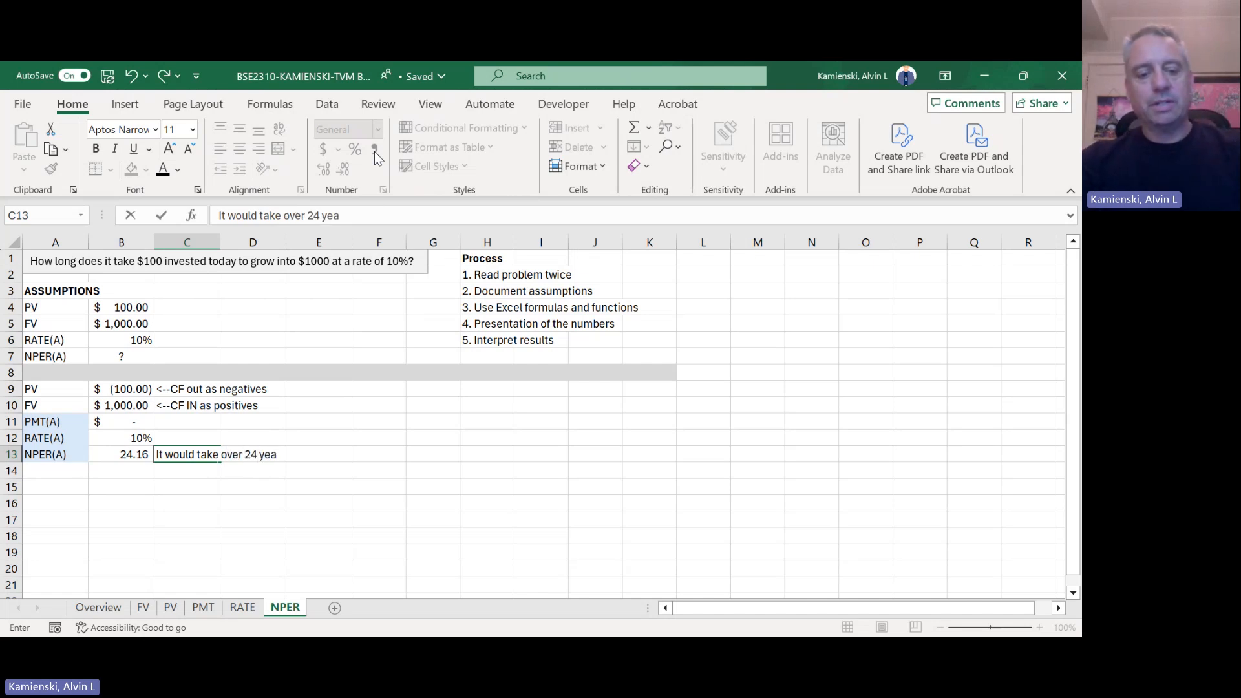
{"action": "type", "text": " $10"}
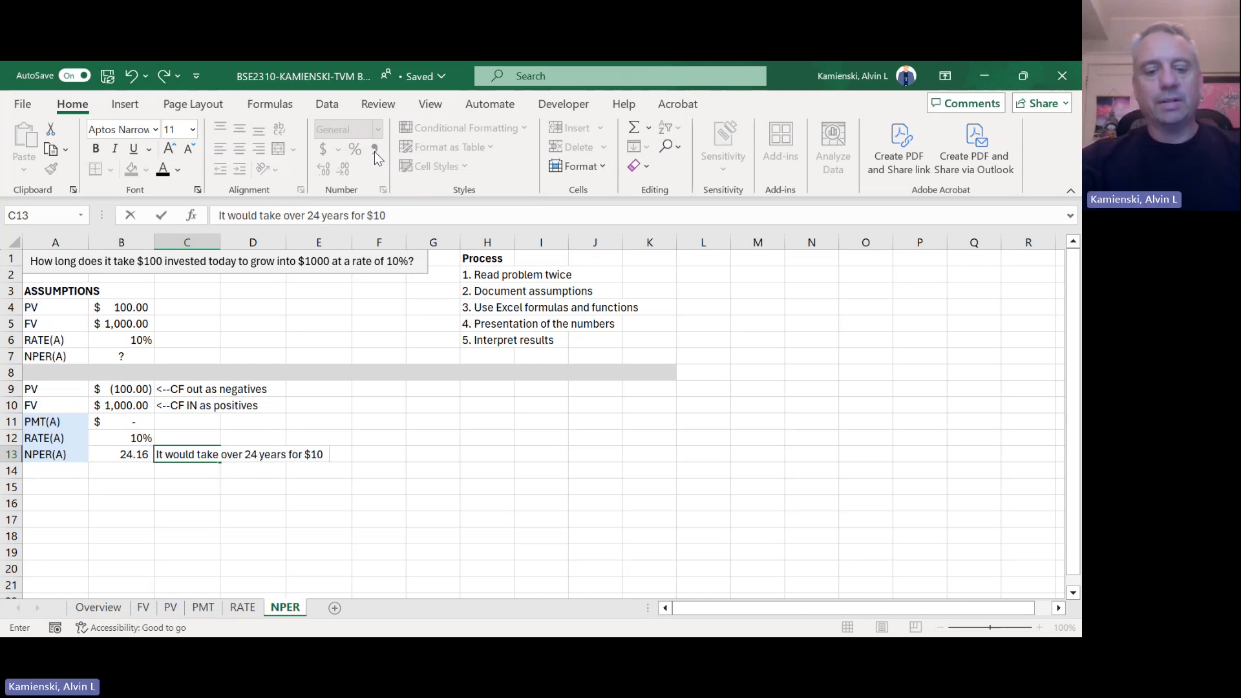
{"action": "type", "text": "0 to grow"}
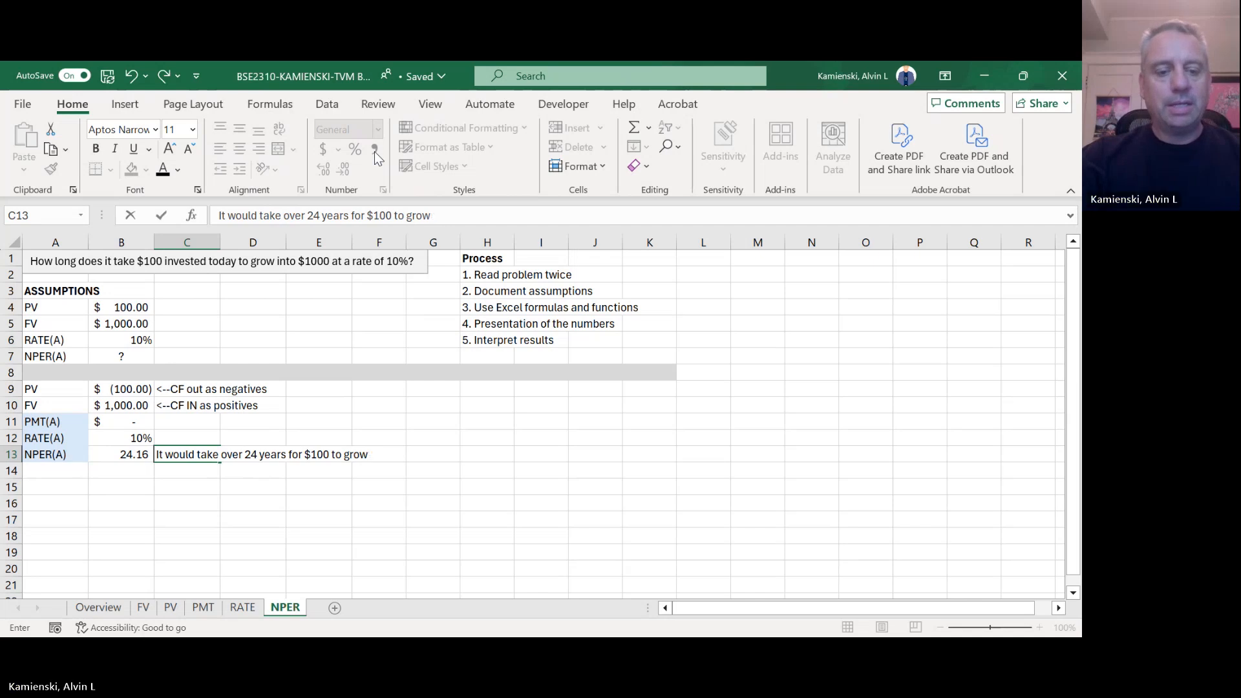
{"action": "type", "text": " into $1"}
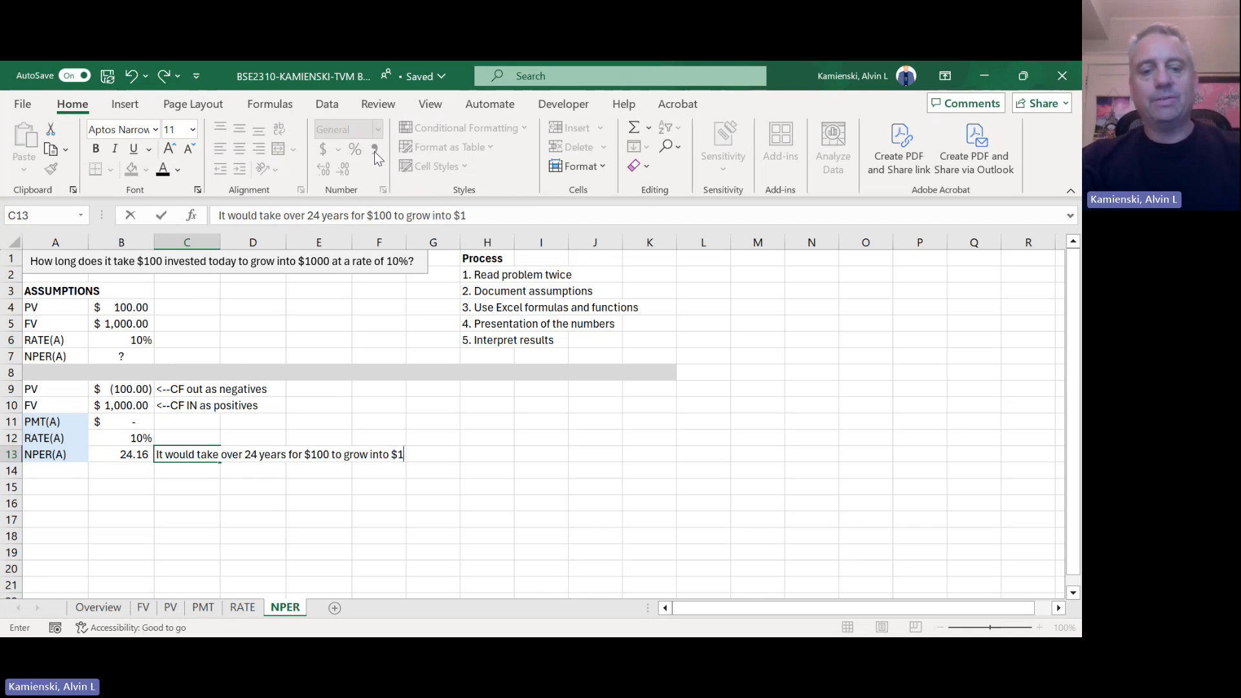
{"action": "type", "text": "000 if you eanr"}
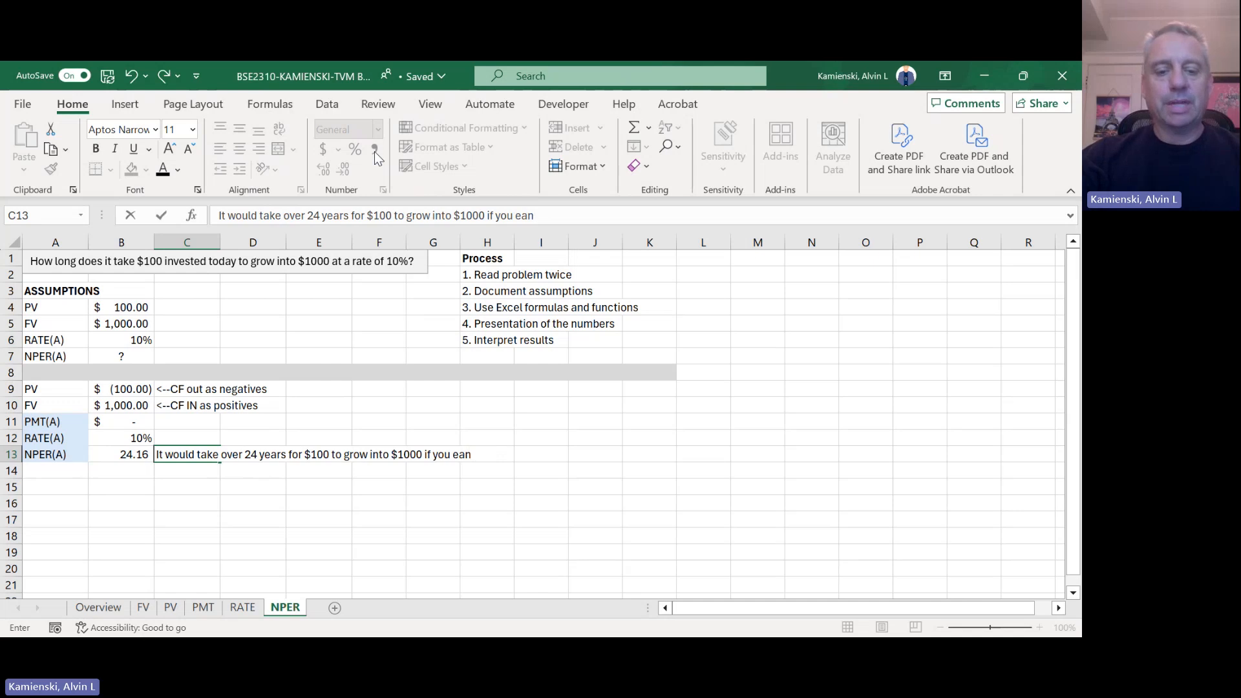
{"action": "key", "text": "BackSpace"}
{"action": "type", "text": "rned a 10"}
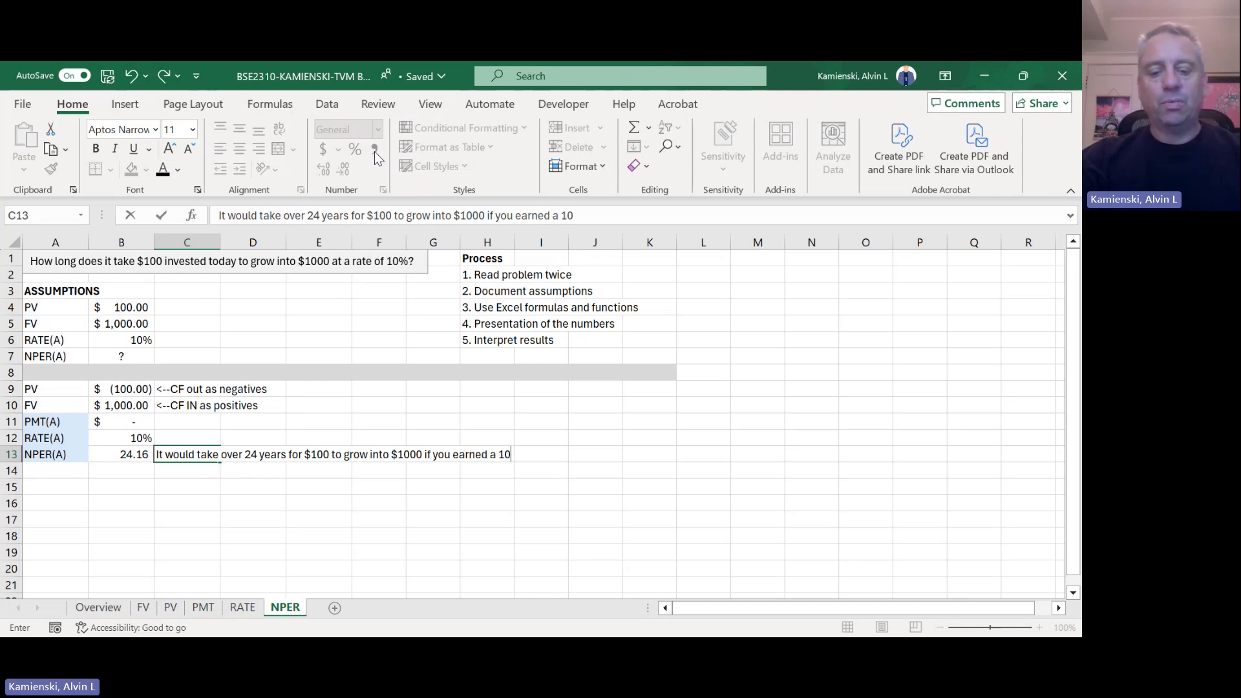
{"action": "type", "text": "5"}
{"action": "key", "text": "BackSpace"}
{"action": "type", "text": "% "}
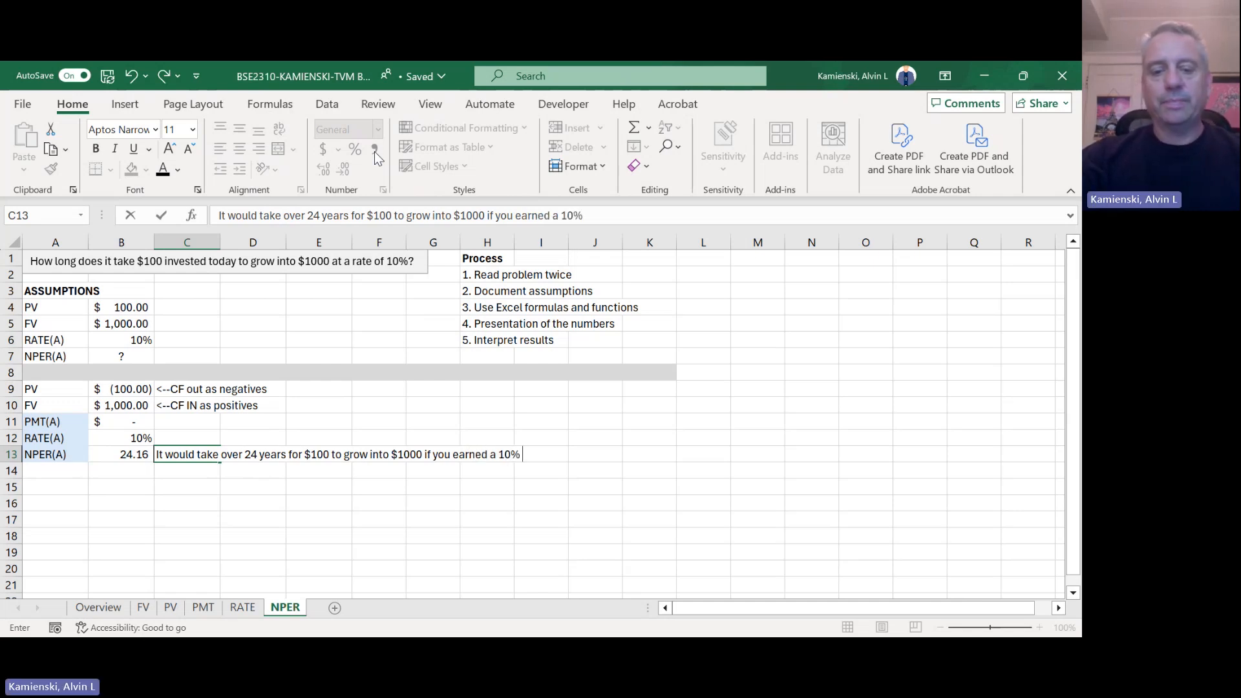
{"action": "type", "text": "annual rate of return"}
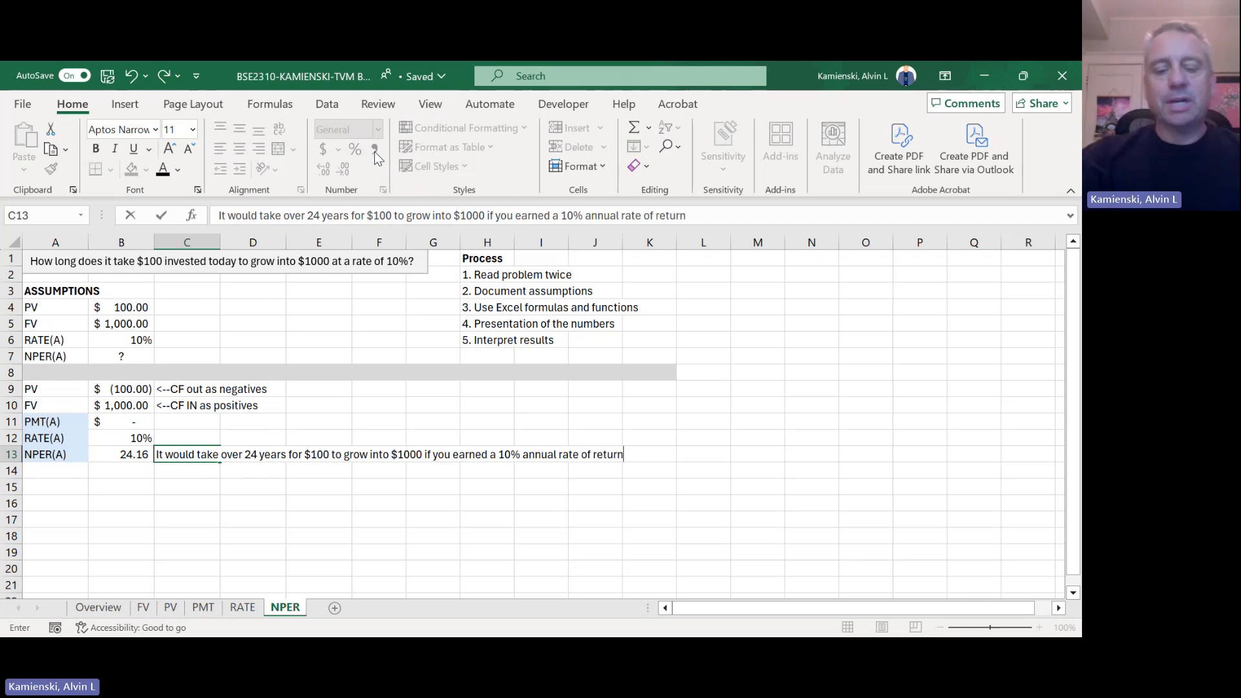
{"action": "key", "text": "Return"}
{"action": "key", "text": "Up"}
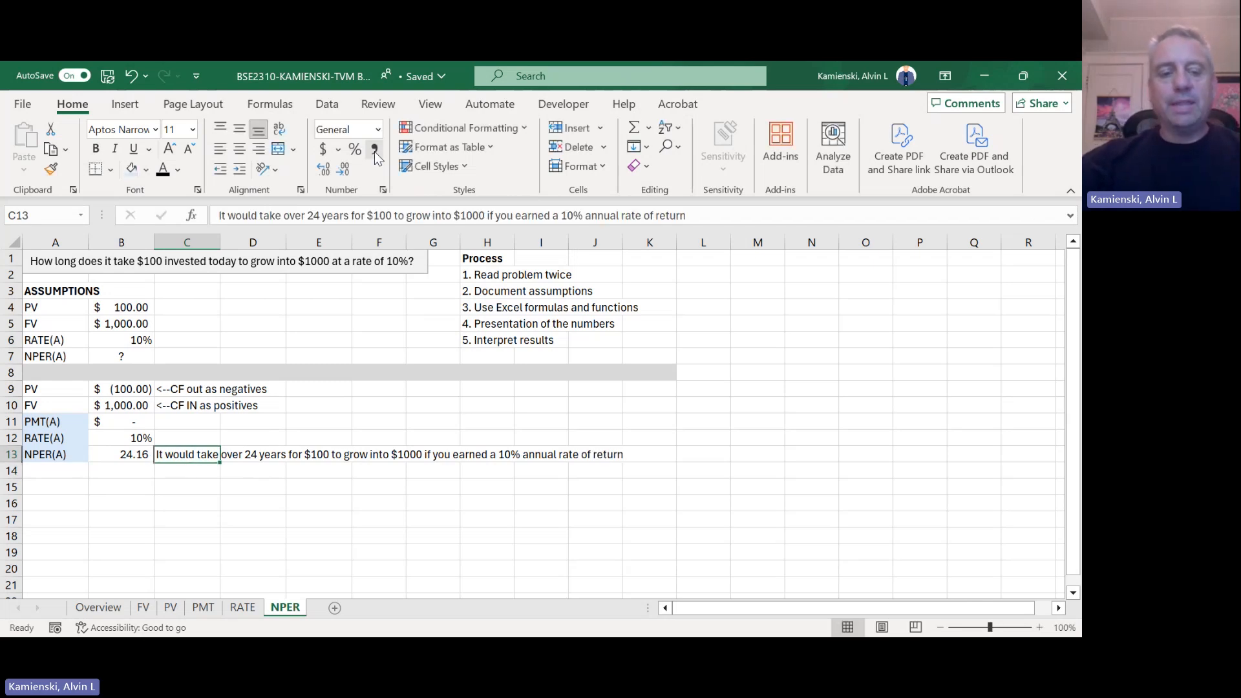
Step: Review the RATE, PMT, PV and FV worksheets for comparison, and return to the assumptions on the NPER sheet
{"action": "key", "text": "Left"}
{"action": "key", "text": "Left"}
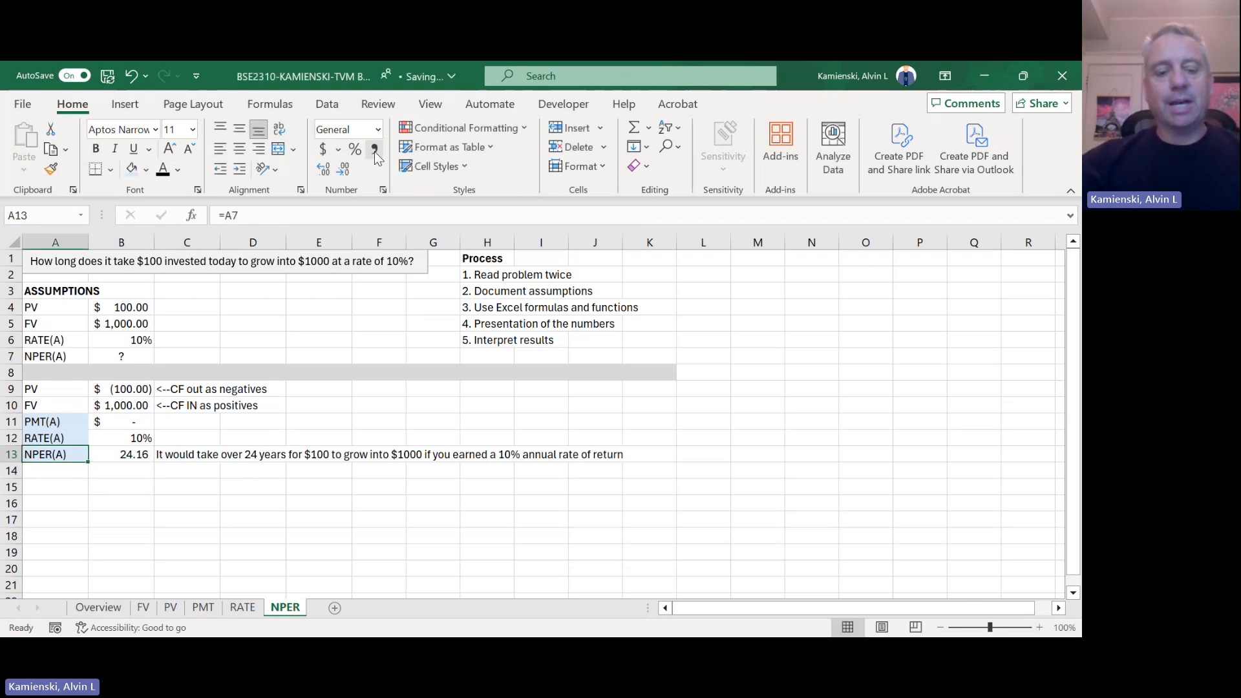
{"action": "key", "text": "ctrl+Page_Up"}
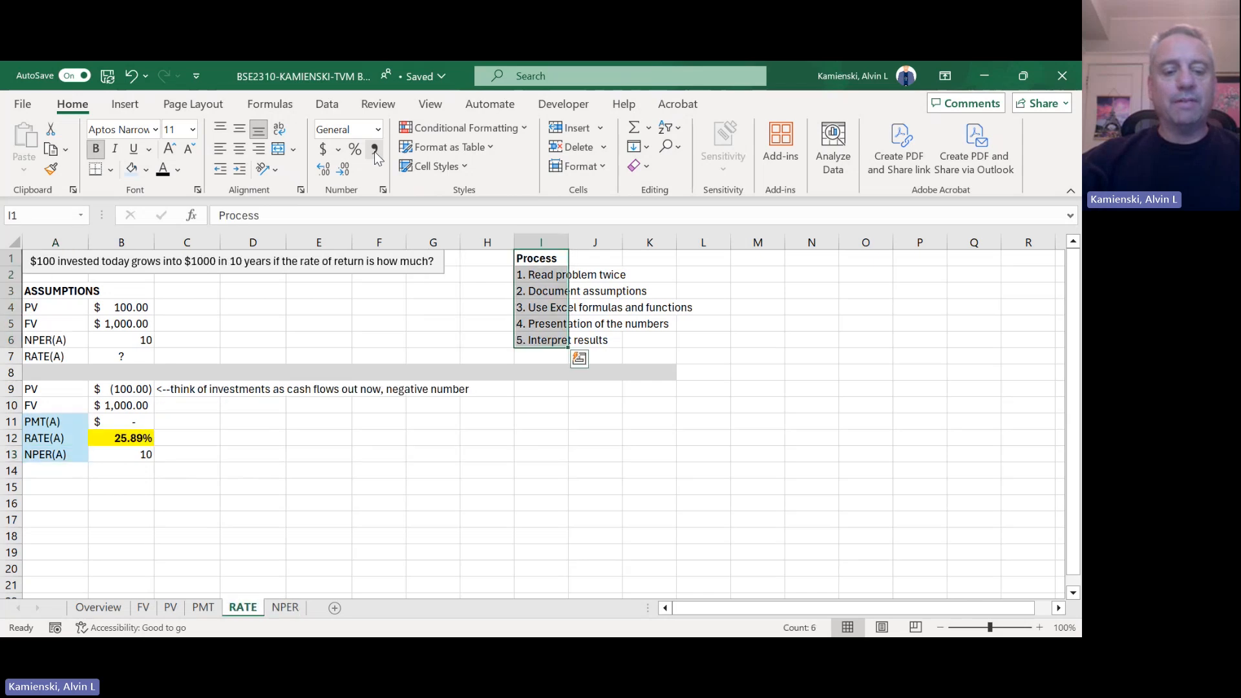
{"action": "key", "text": "ctrl+Page_Up"}
{"action": "key", "text": "ctrl+Page_Up"}
{"action": "key", "text": "ctrl+Page_Up"}
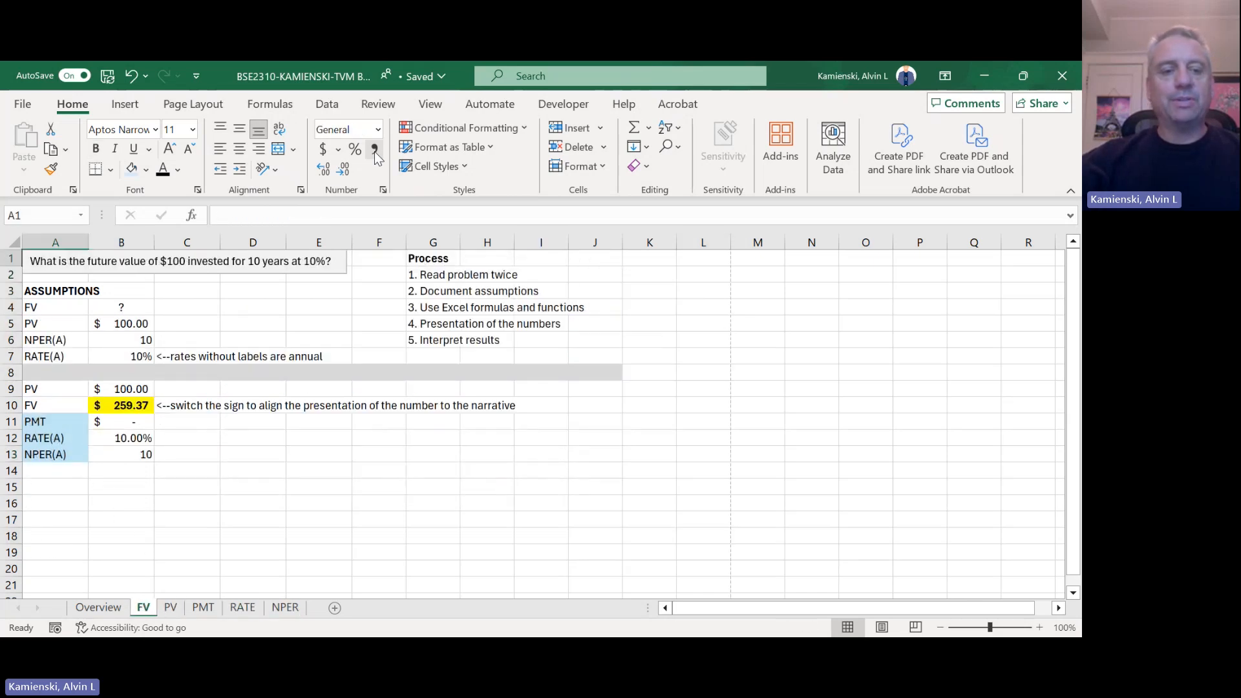
{"action": "key", "text": "ctrl+Page_Down"}
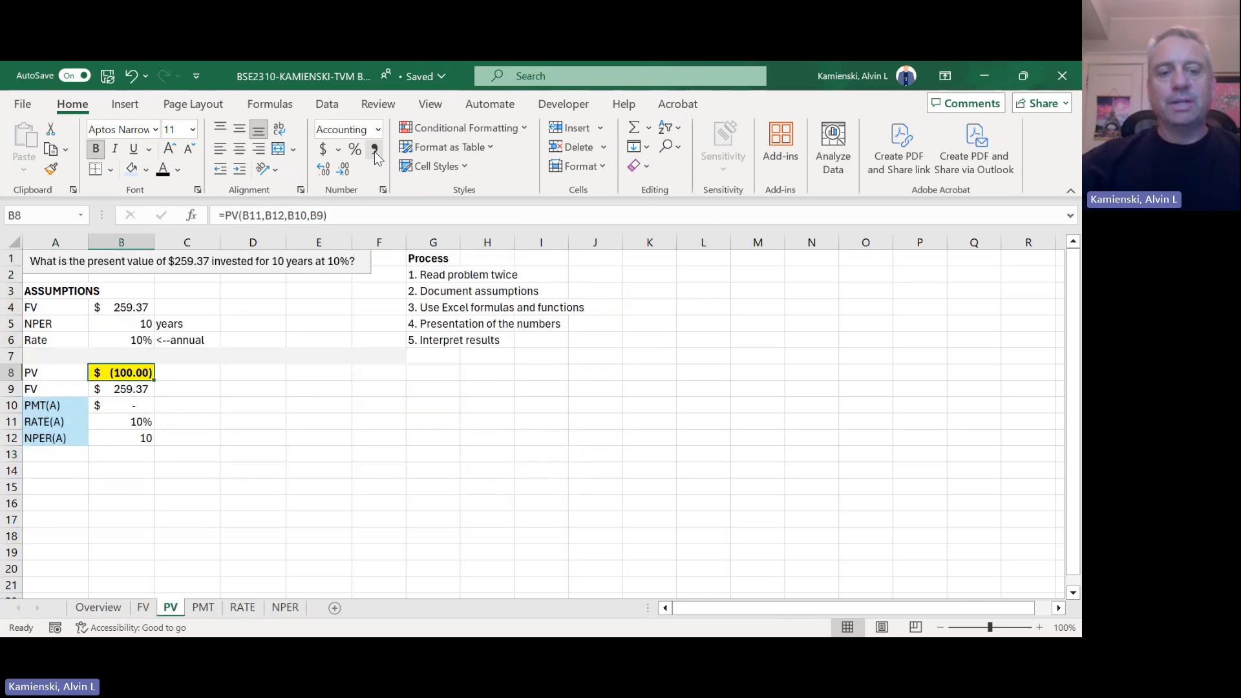
{"action": "key", "text": "ctrl+Page_Down"}
{"action": "key", "text": "ctrl+Page_Down"}
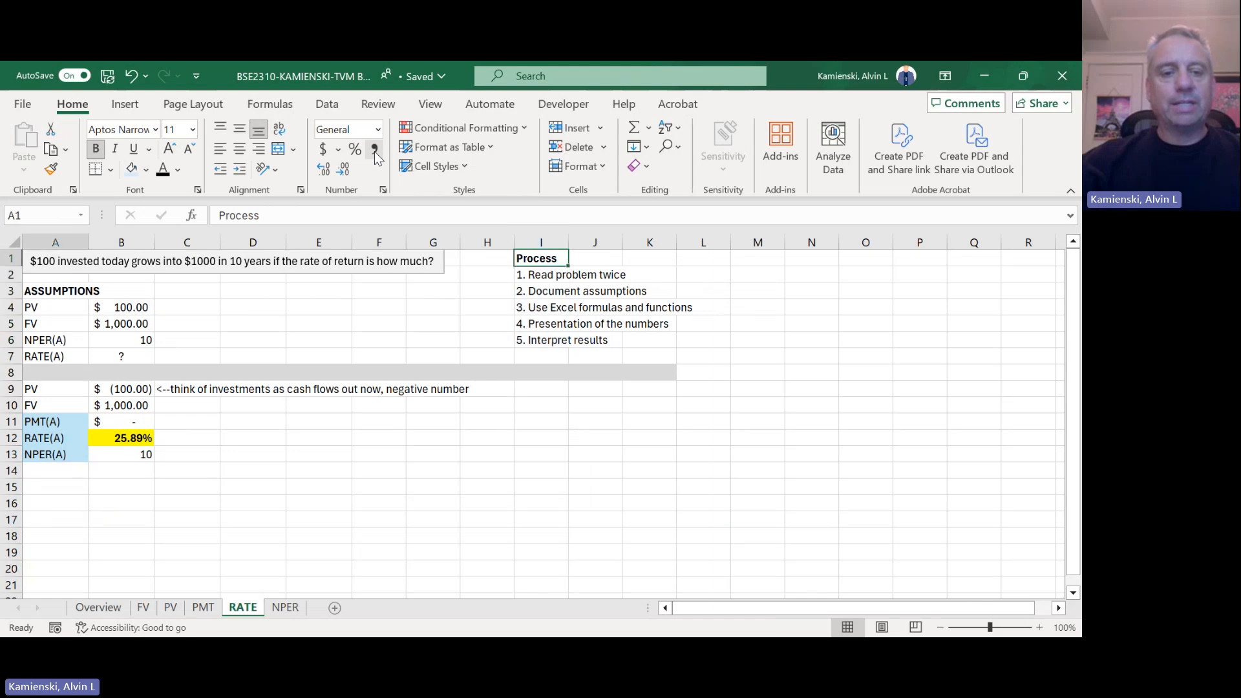
{"action": "key", "text": "ctrl+Page_Down"}
{"action": "key", "text": "ctrl+Up"}
{"action": "key", "text": "ctrl+Up"}
{"action": "key", "text": "ctrl+Up"}
{"action": "key", "text": "ctrl+Up"}
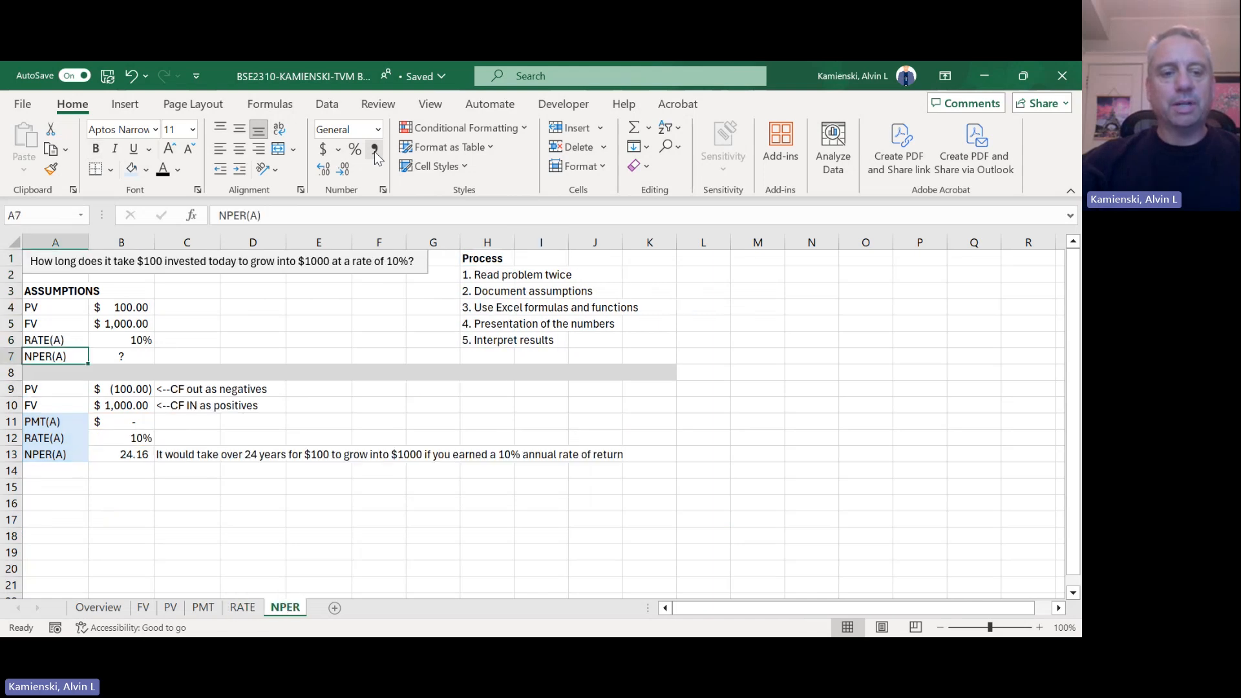